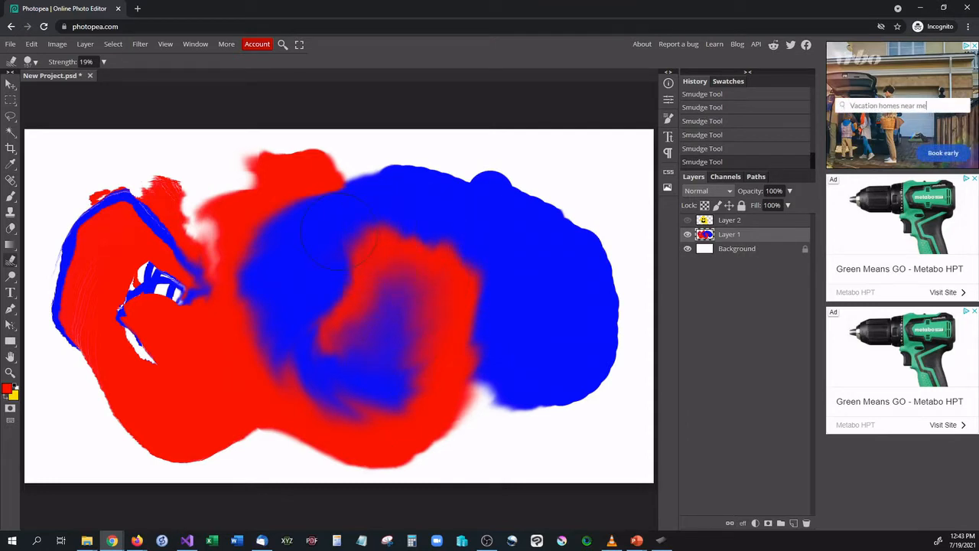
key("f")
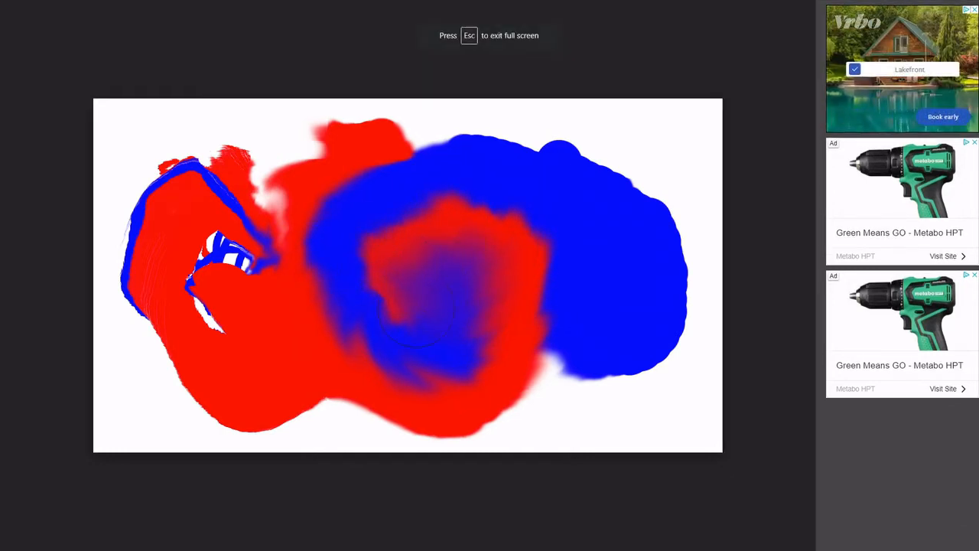
key("f")
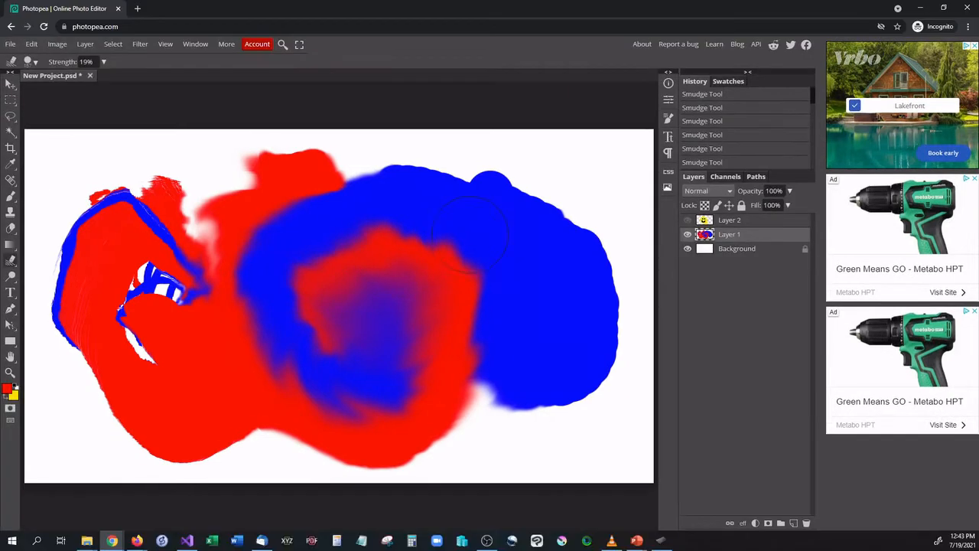
- Activate the Move tool and create a new blank project of 1280 by 720 pixels with a white background
left_click(11, 83)
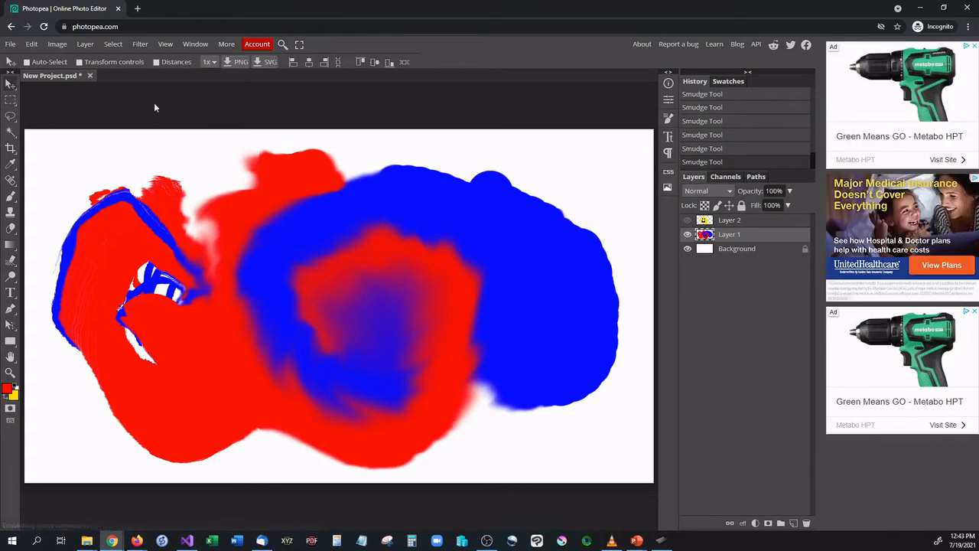
left_click(10, 44)
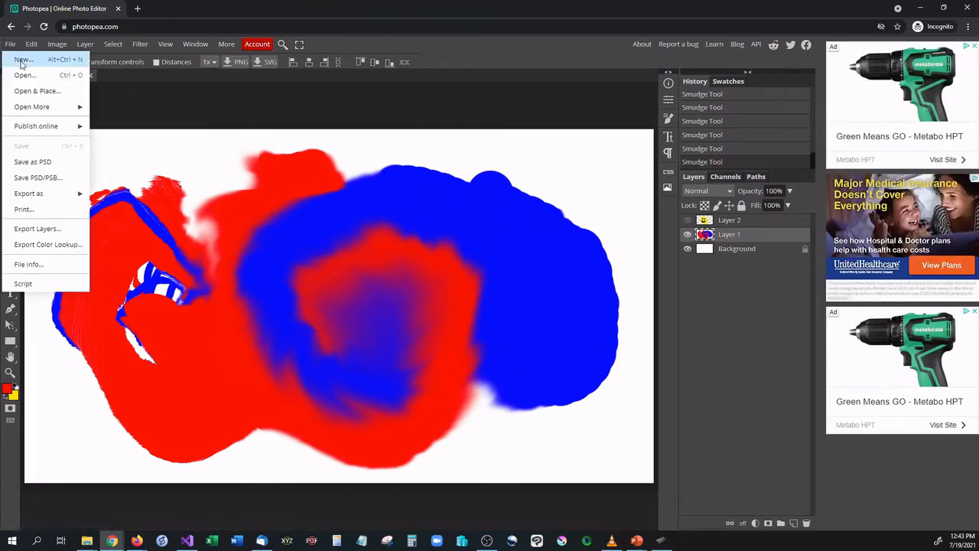
left_click(23, 58)
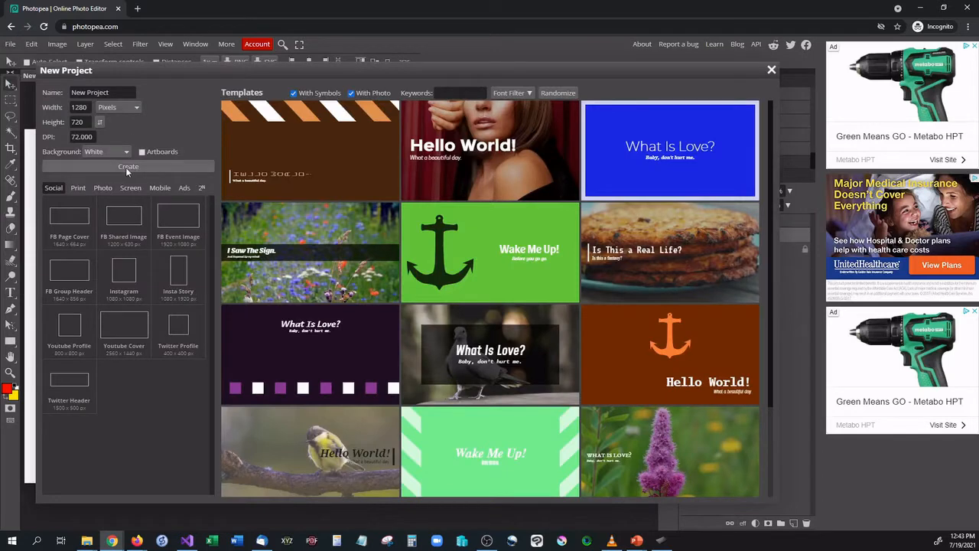
left_click(127, 169)
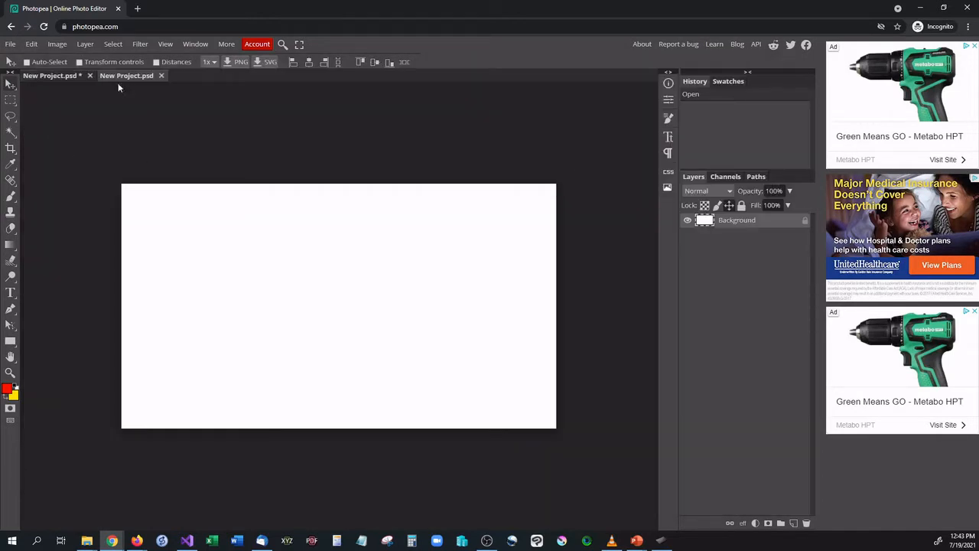
- Compare the red and blue painting with the new blank project by switching between the two open documents
left_click(71, 76)
left_click(117, 75)
left_click(80, 78)
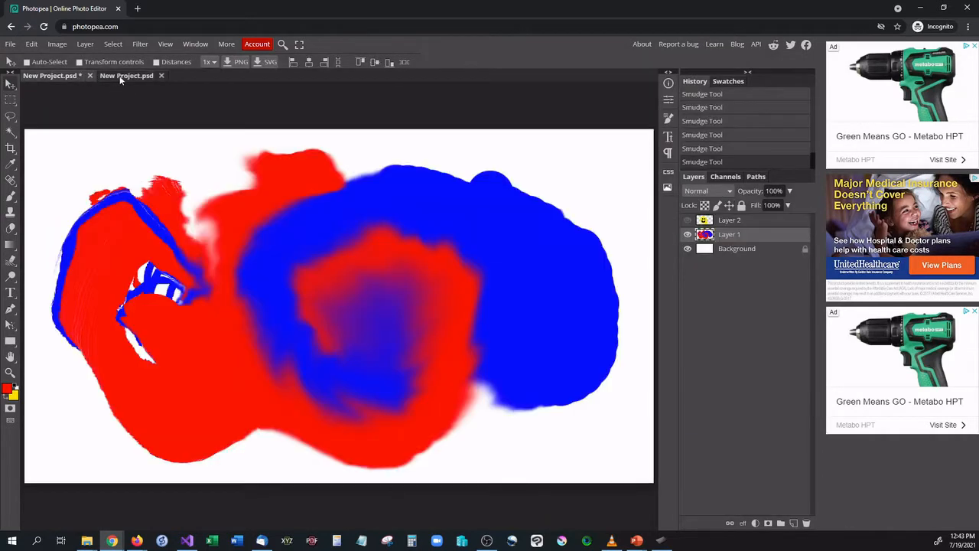
left_click(120, 79)
left_click(72, 76)
left_click(134, 80)
left_click(65, 77)
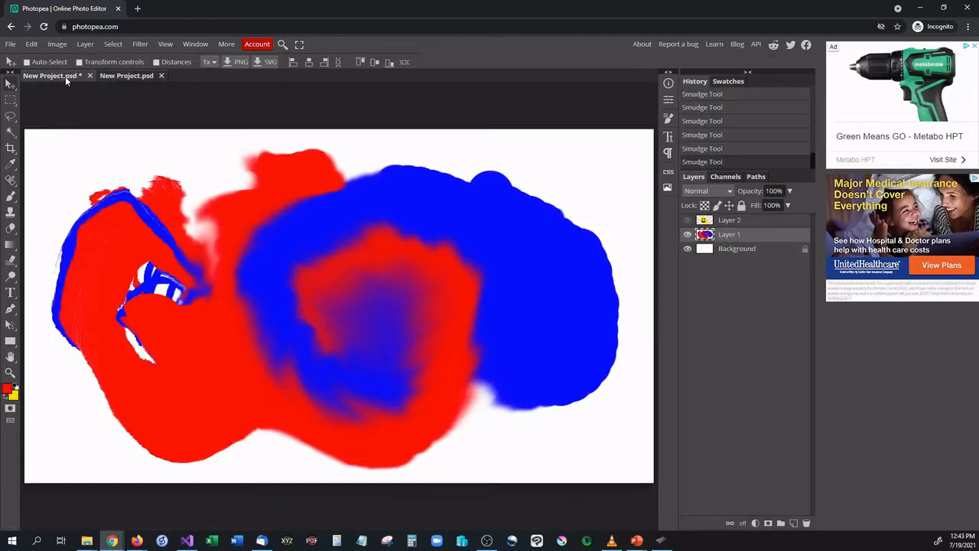
left_click(112, 75)
left_click(69, 77)
left_click(113, 76)
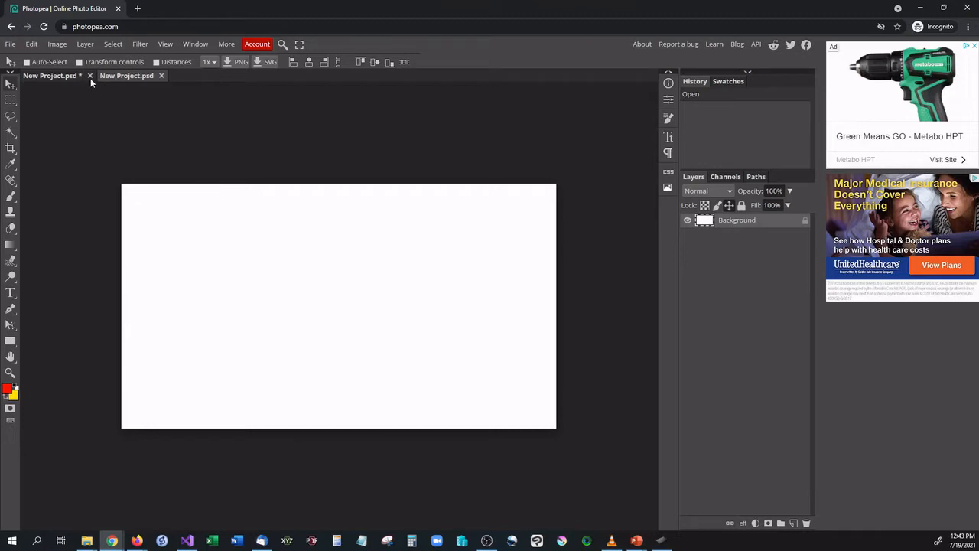
- Close the project containing the red and blue painting
left_click(90, 76)
left_click(537, 94)
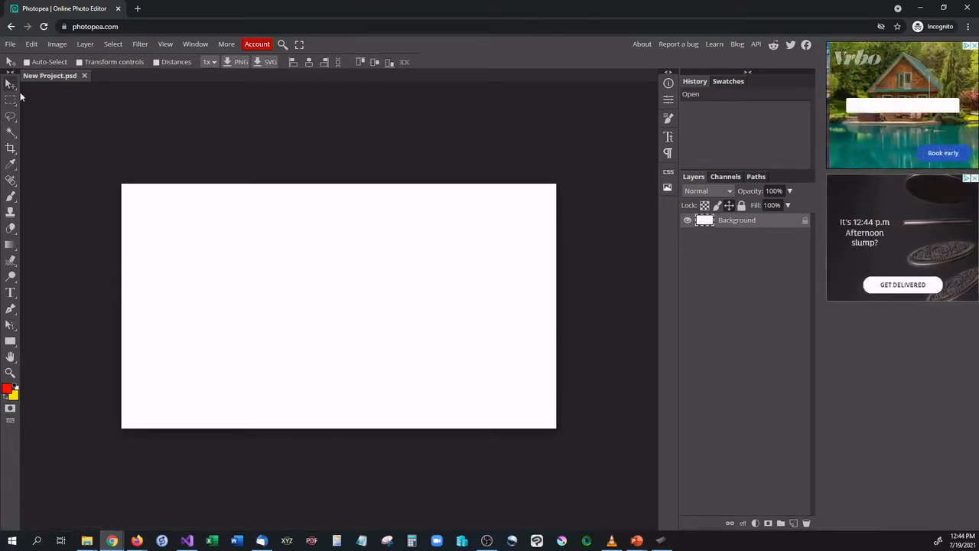
- Open apple.png, 5-2-pineapple-png-file.png, apple_PNG12489.png and Large_Green_Apple_PNG_Clipart.png together from the assets folder
left_click(11, 44)
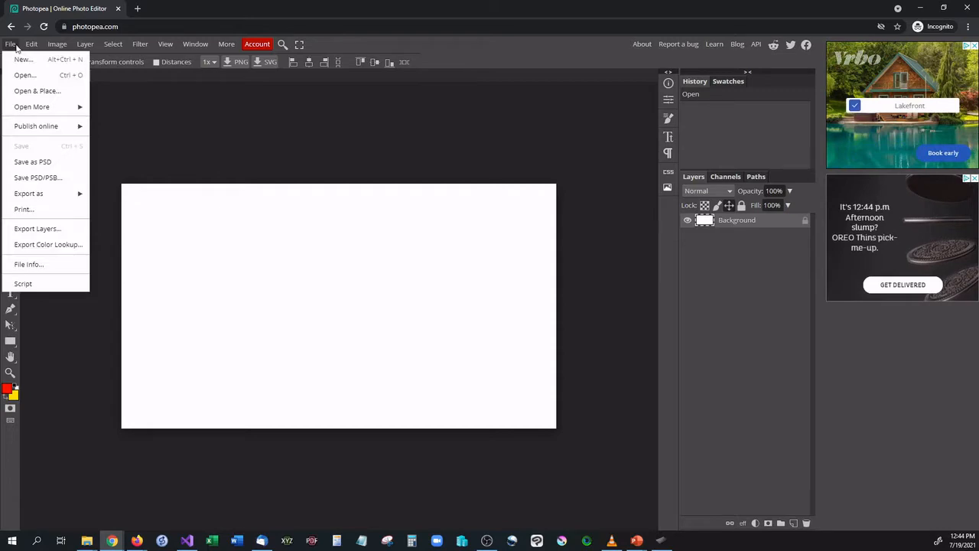
left_click(277, 129)
left_click(16, 45)
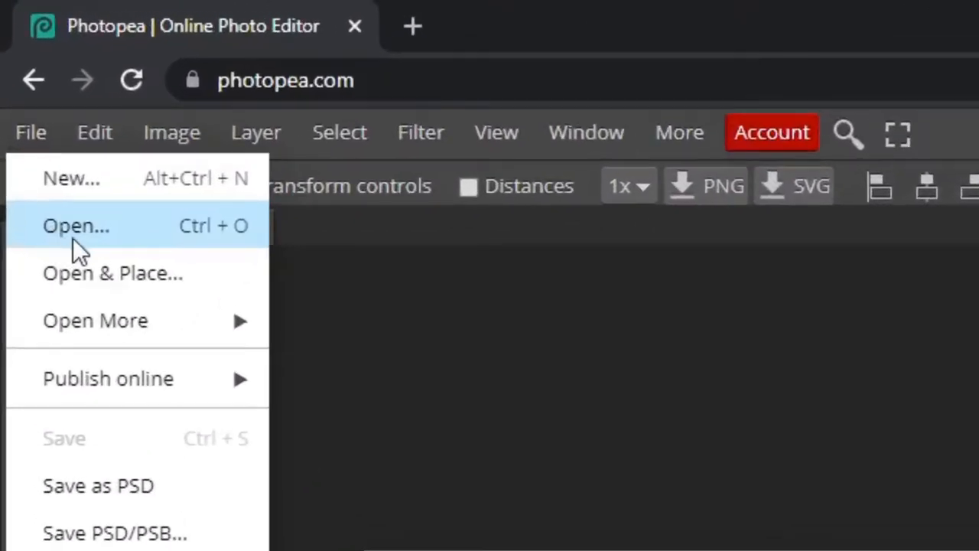
left_click(143, 227)
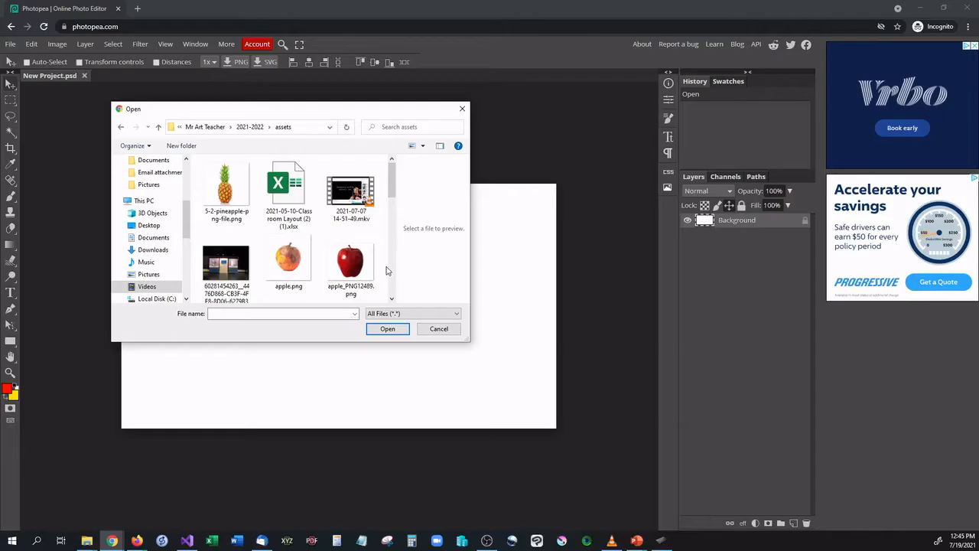
left_click(238, 205)
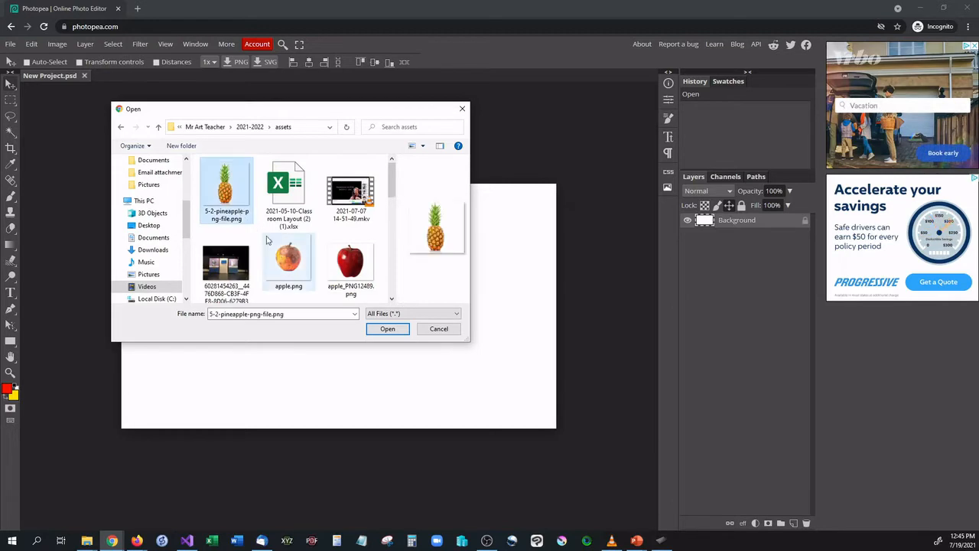
left_click(350, 264, "ctrl")
scroll(290, 245, "down", 4)
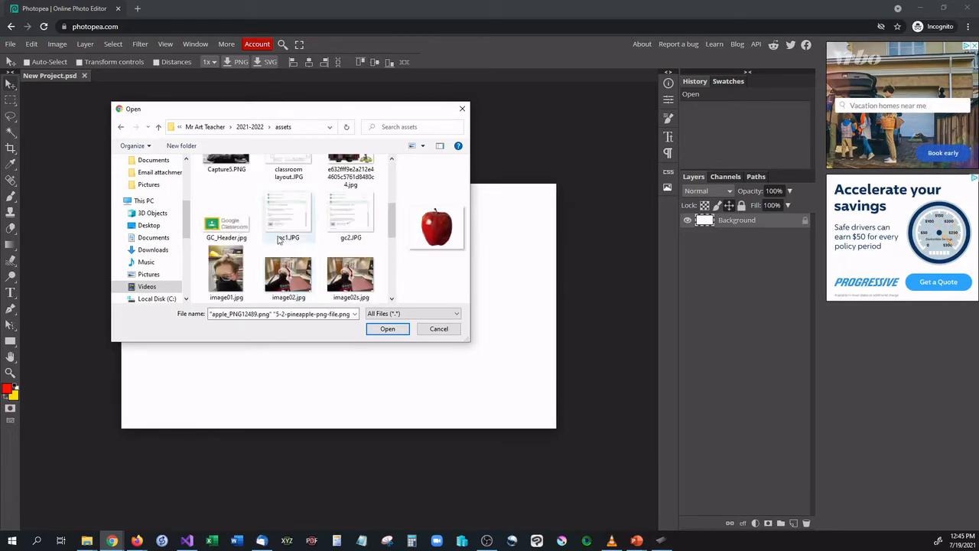
scroll(279, 240, "up", 3)
scroll(278, 239, "down", 6)
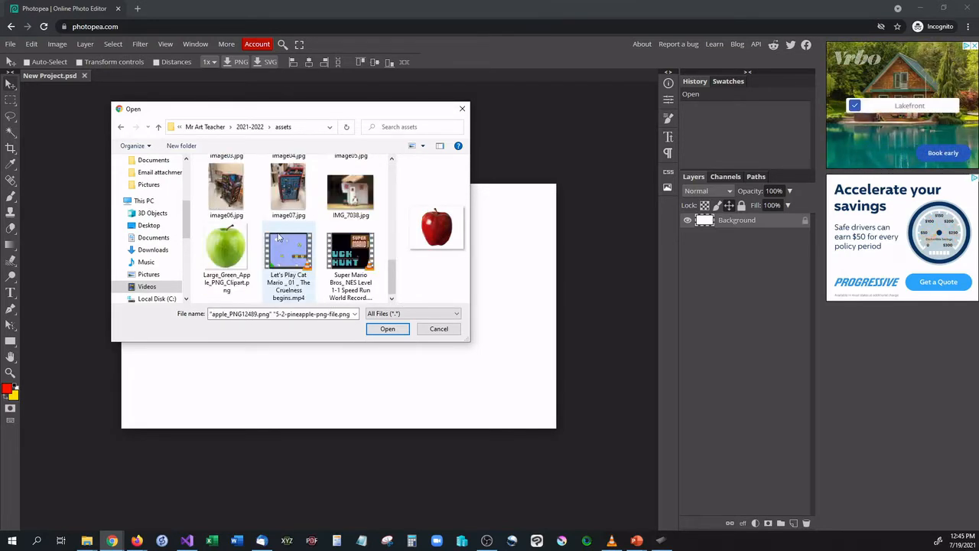
left_click(227, 249, "ctrl")
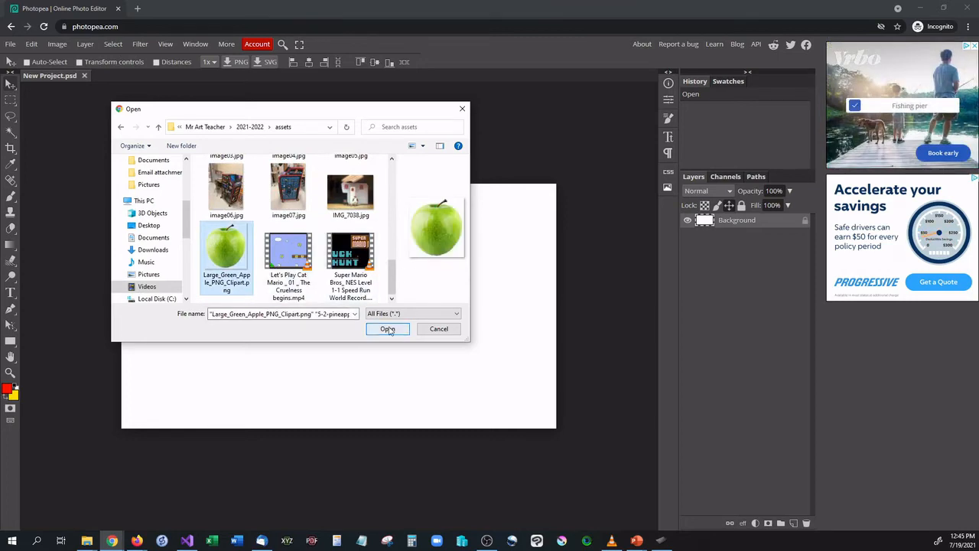
left_click(388, 329)
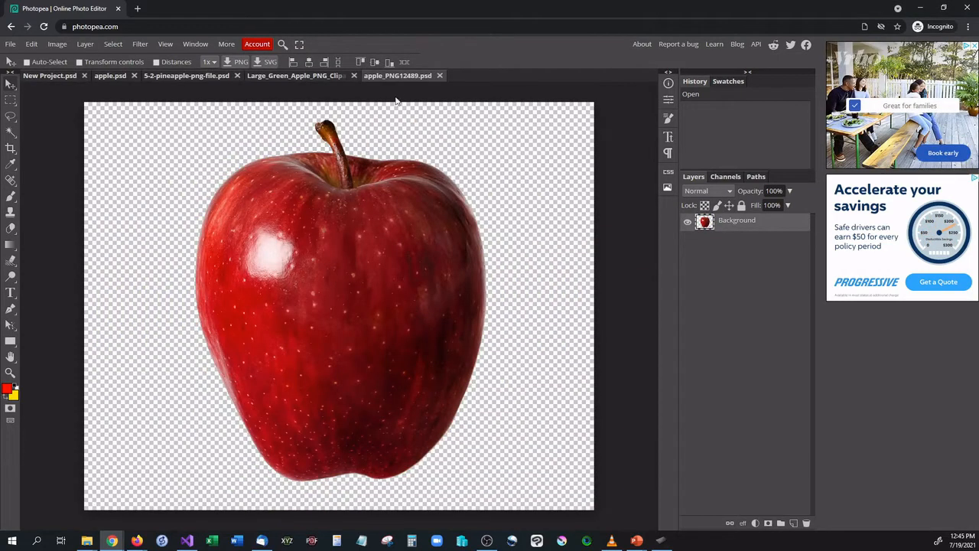
- Look through the opened fruit images and return to the blank New Project document
left_click(314, 78)
left_click(211, 76)
left_click(107, 76)
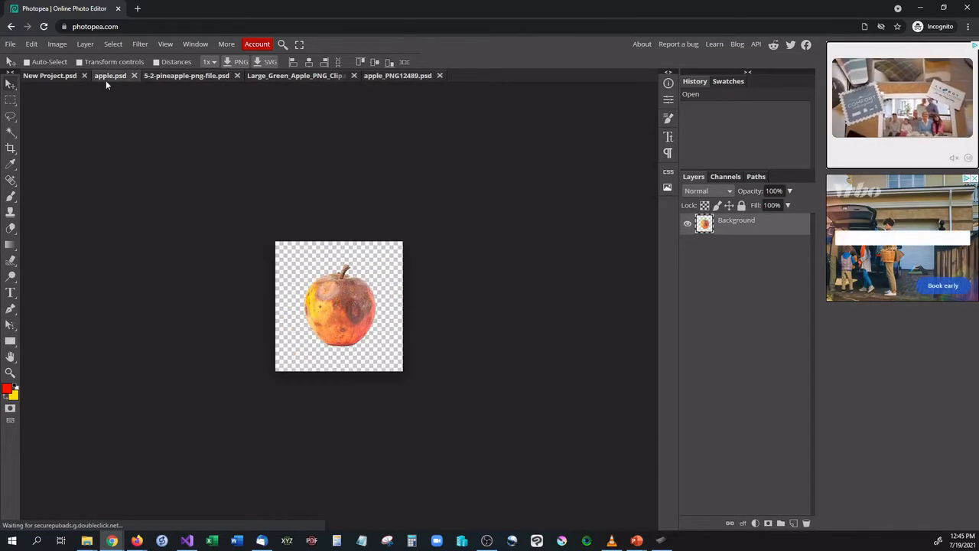
left_click(50, 75)
left_click(273, 75)
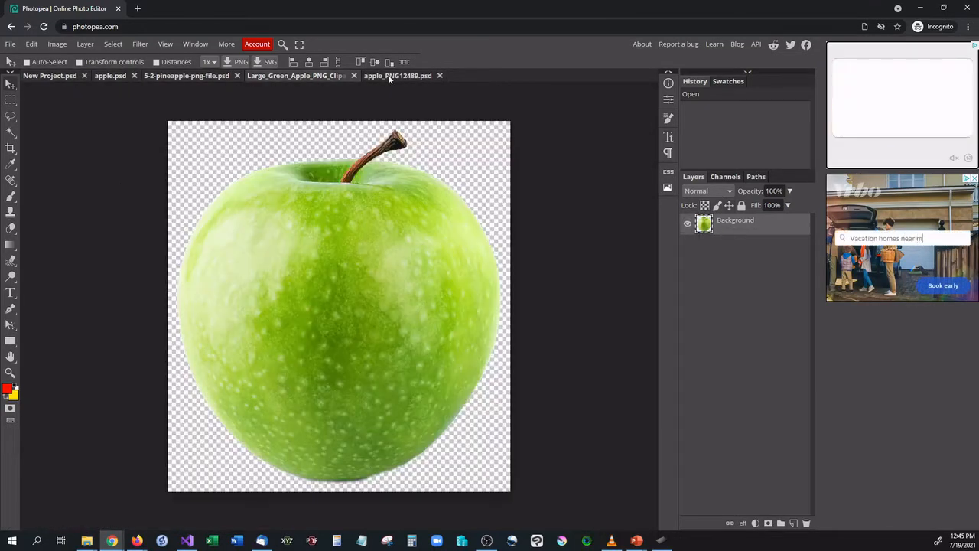
left_click(387, 74)
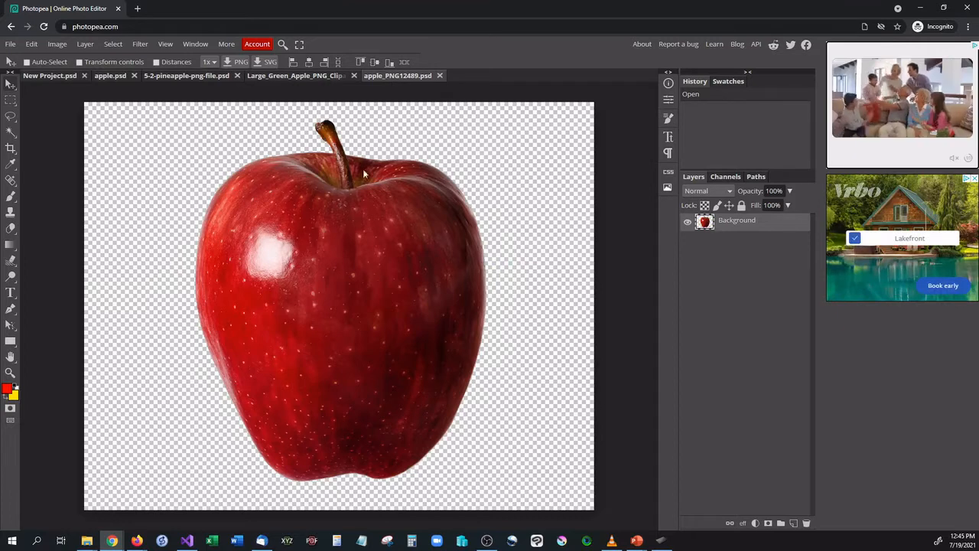
left_click(53, 75)
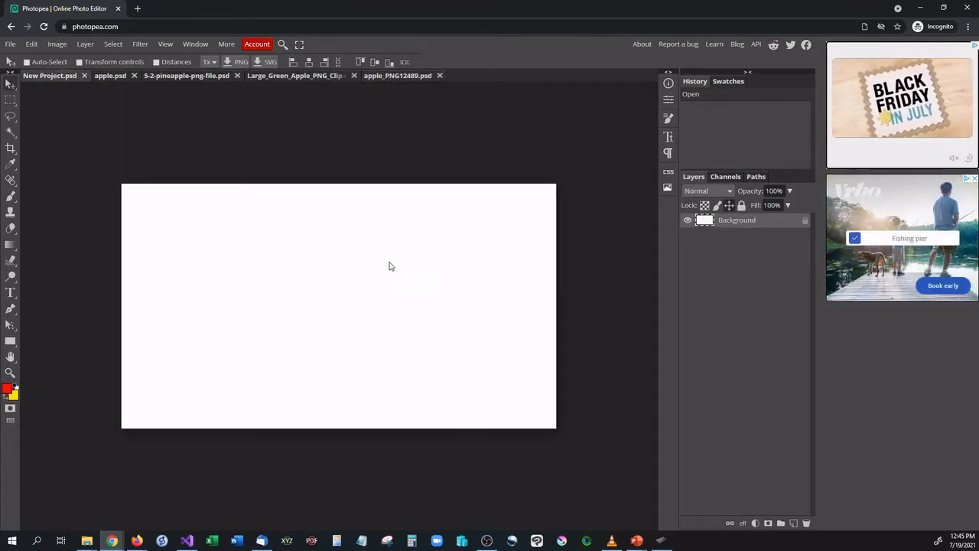
- Enable Auto-Select and Transform controls for the Move tool in the red apple image, and check the blank project
left_click(386, 77)
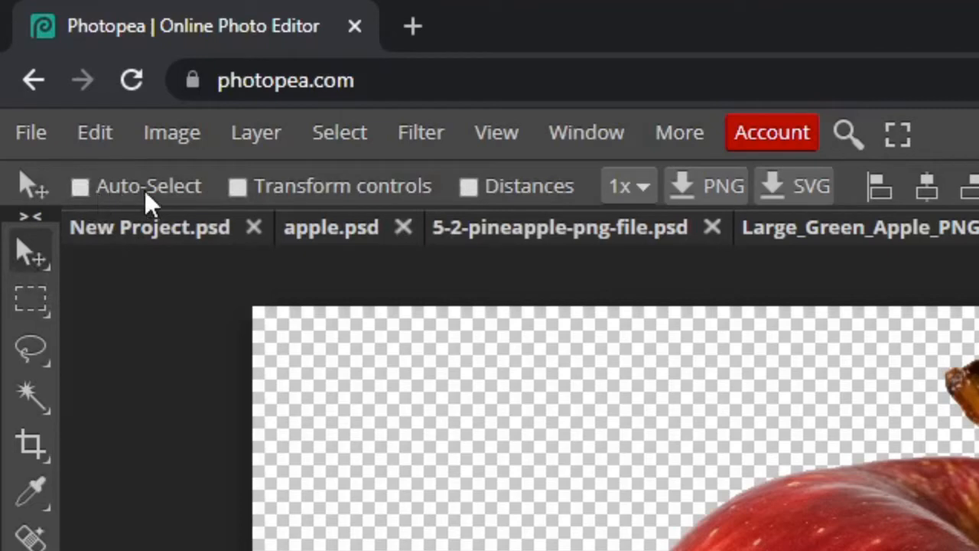
left_click(250, 186)
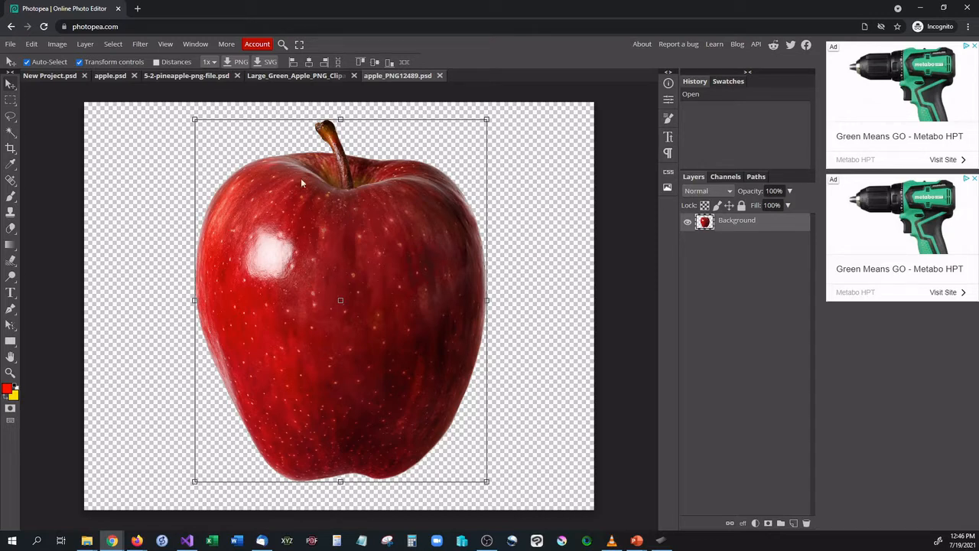
left_click(51, 76)
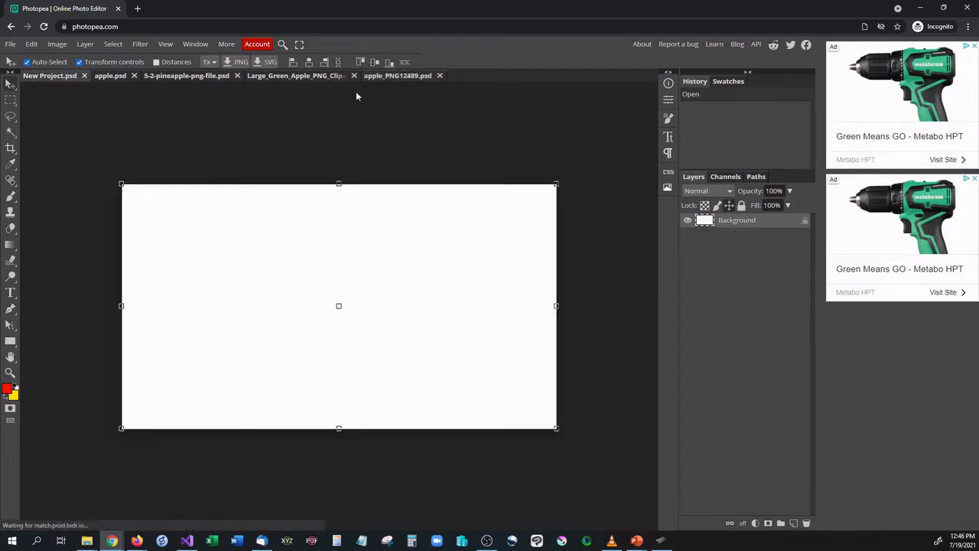
- Select the entire red apple image in apple_PNG12489.psd and copy it
left_click(403, 76)
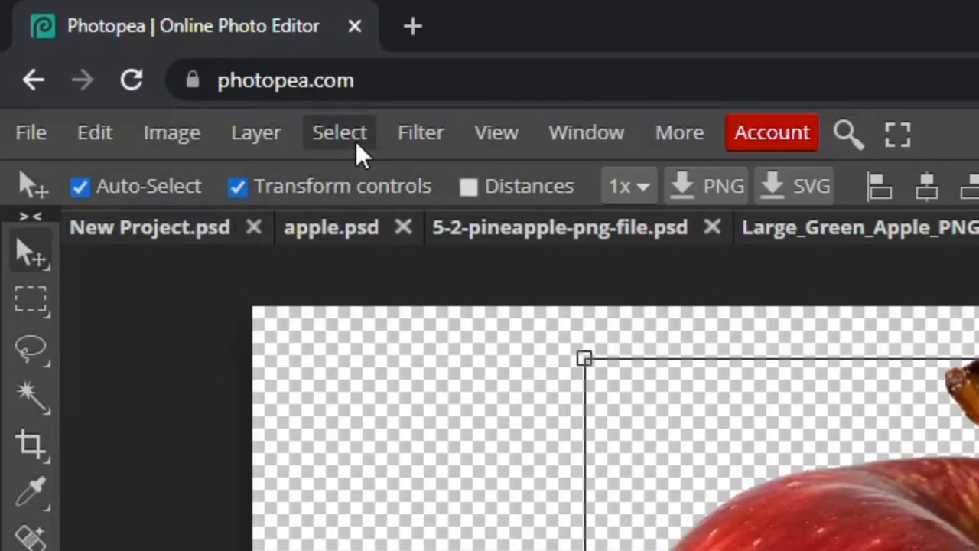
left_click(356, 142)
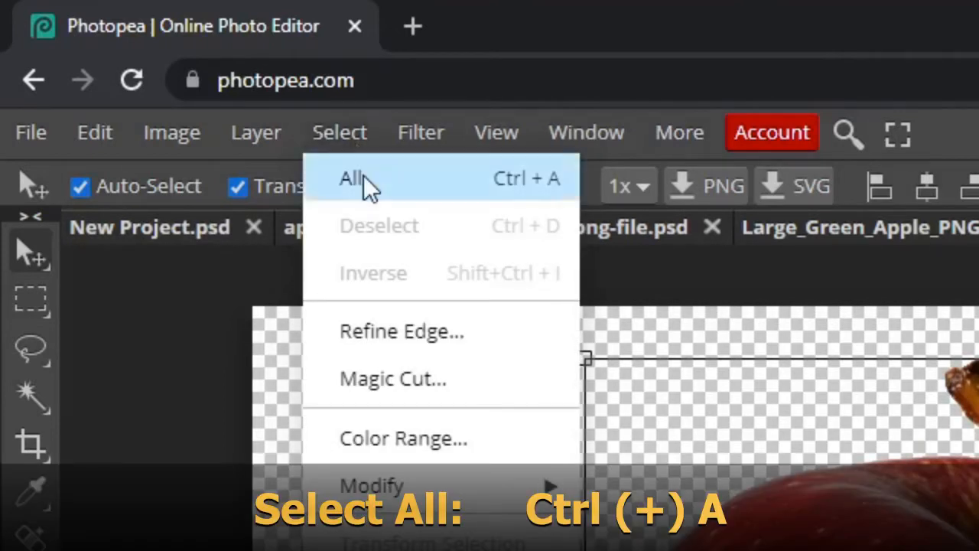
left_click(403, 177)
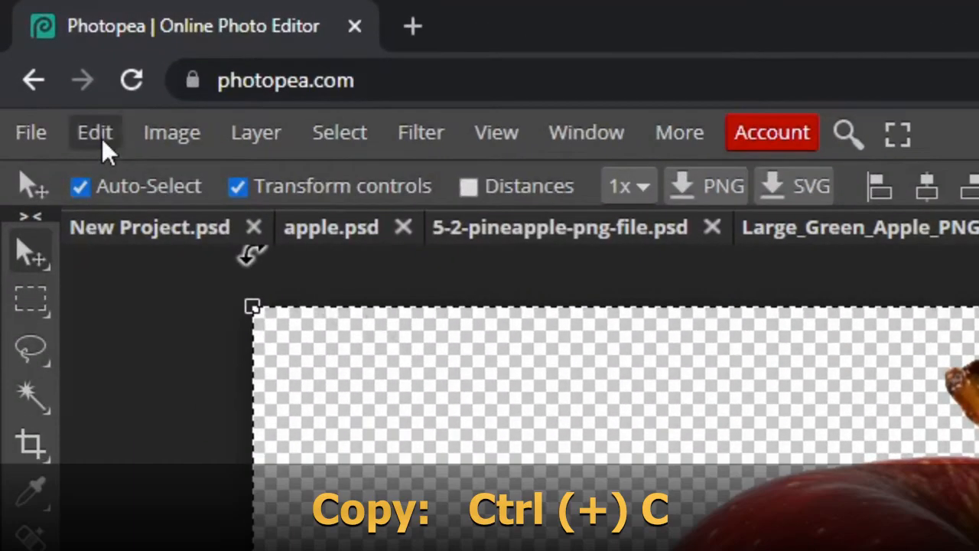
left_click(101, 138)
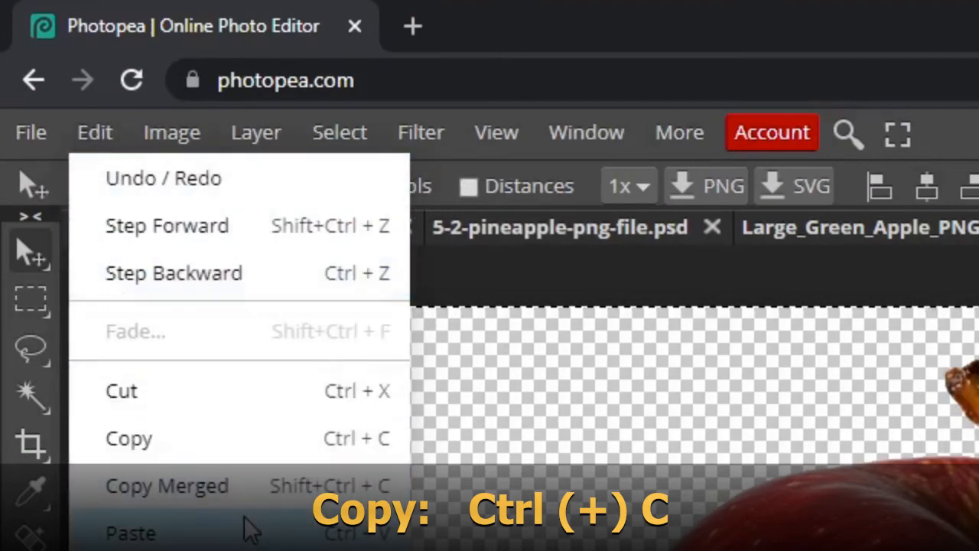
left_click(341, 455)
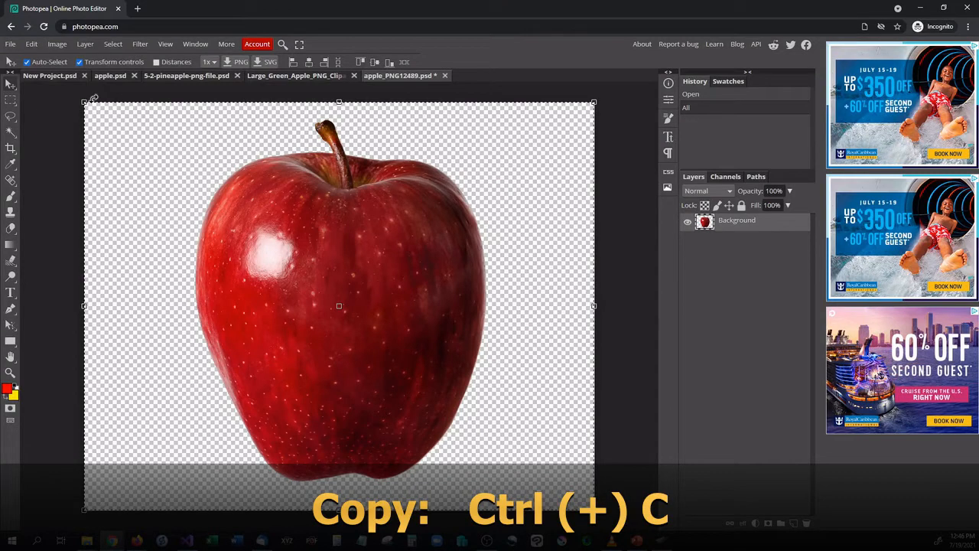
- Paste the copied red apple into New Project.psd, allowing clipboard access, and move the pasted layer slightly
left_click(42, 77)
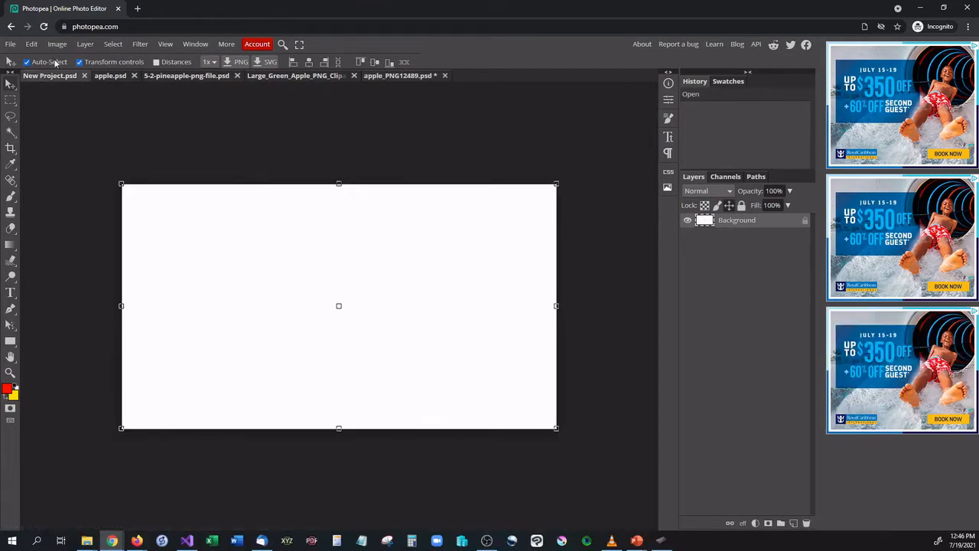
left_click(31, 45)
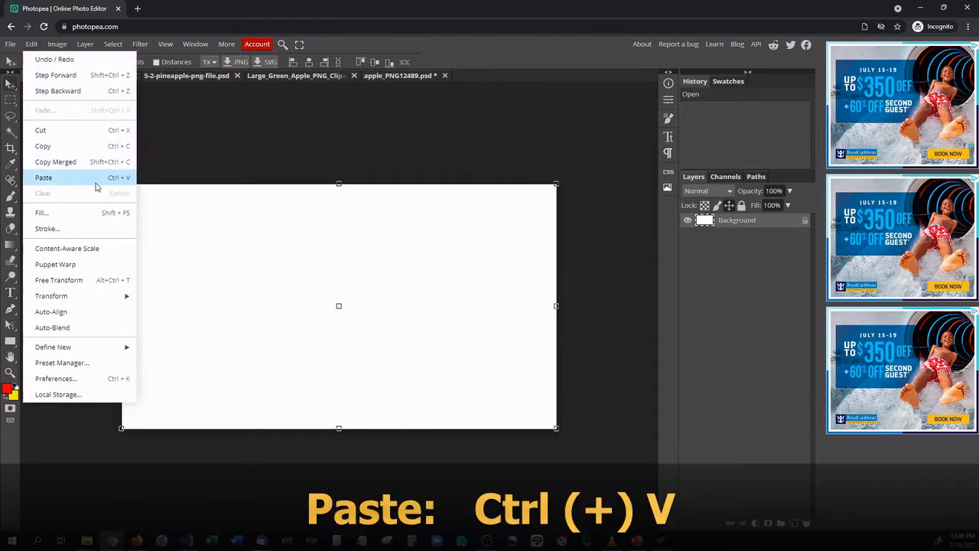
left_click(96, 179)
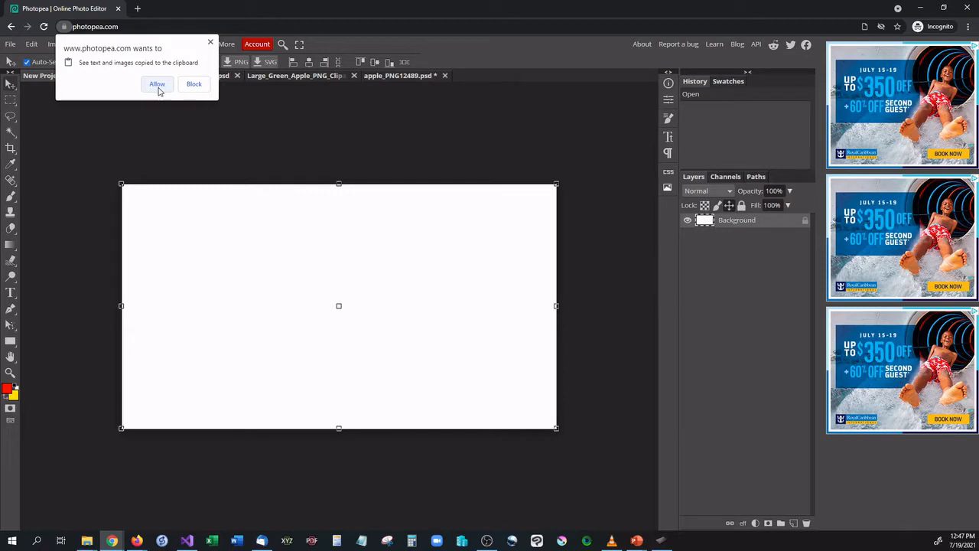
left_click(157, 85)
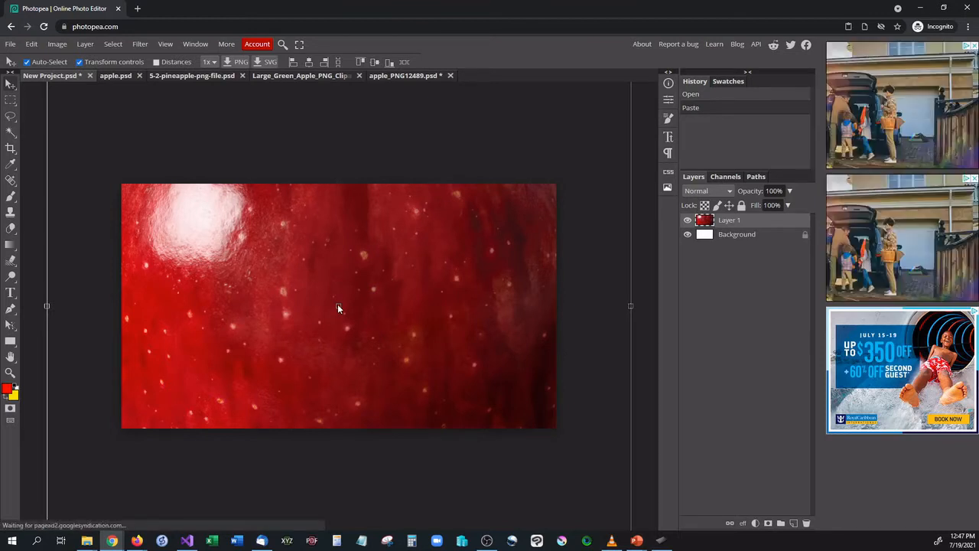
left_click_drag(213, 256, 221, 258)
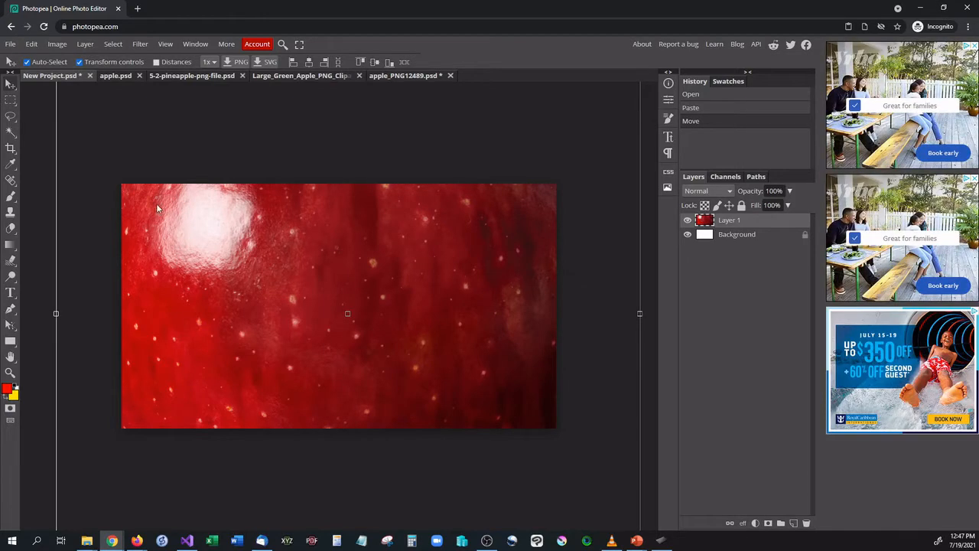
- Scale the pasted red apple layer down to about 27%, place it in the right half of the canvas, and deselect it
left_click_drag(165, 217, 247, 469)
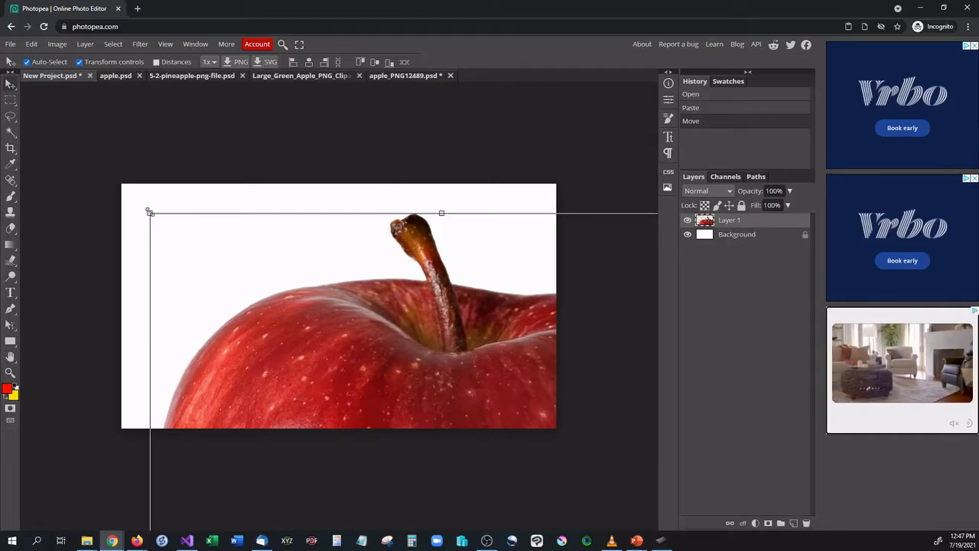
mouse_move(150, 212)
left_mouse_down()
mouse_move(203, 214)
mouse_move(294, 178)
mouse_move(427, 211)
mouse_move(227, 275)
mouse_move(161, 415)
mouse_move(209, 344)
mouse_move(141, 197)
mouse_move(57, 266)
mouse_move(153, 283)
mouse_move(345, 232)
mouse_move(99, 214)
mouse_move(301, 223)
mouse_move(122, 225)
mouse_move(134, 201)
mouse_move(182, 256)
mouse_move(138, 205)
left_mouse_up()
left_click_drag(152, 211, 293, 381)
left_click_drag(385, 401, 313, 214)
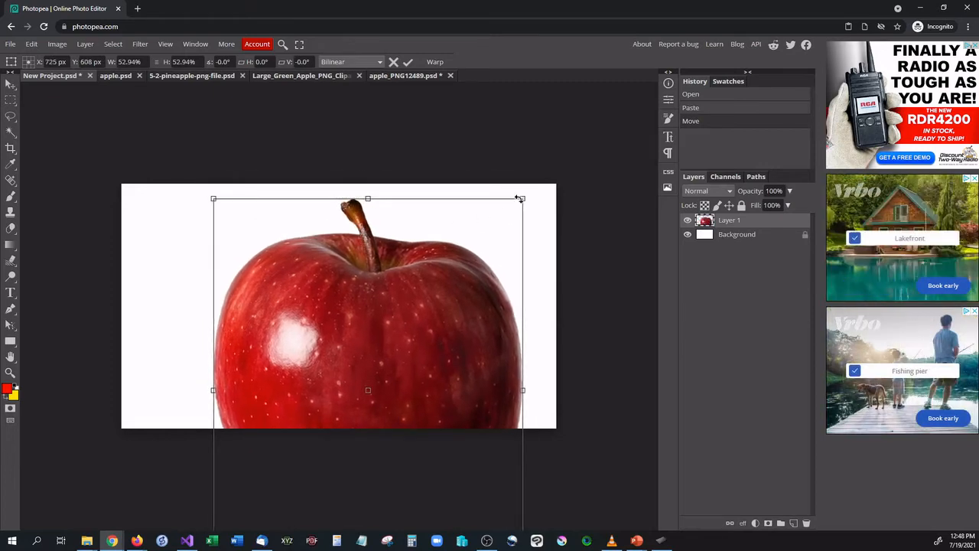
left_click_drag(519, 198, 428, 278)
left_click_drag(359, 371, 403, 256)
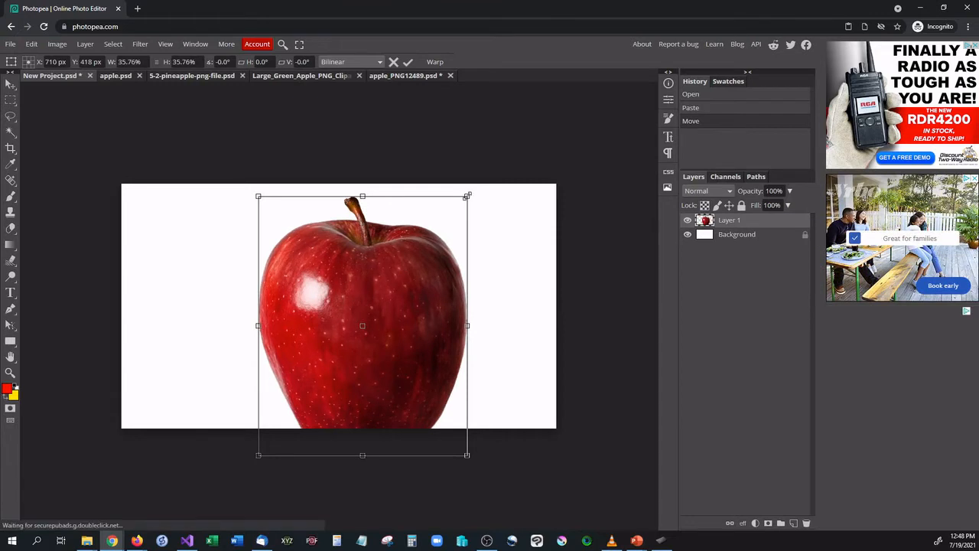
left_click_drag(466, 197, 415, 260)
left_click_drag(381, 329, 491, 289)
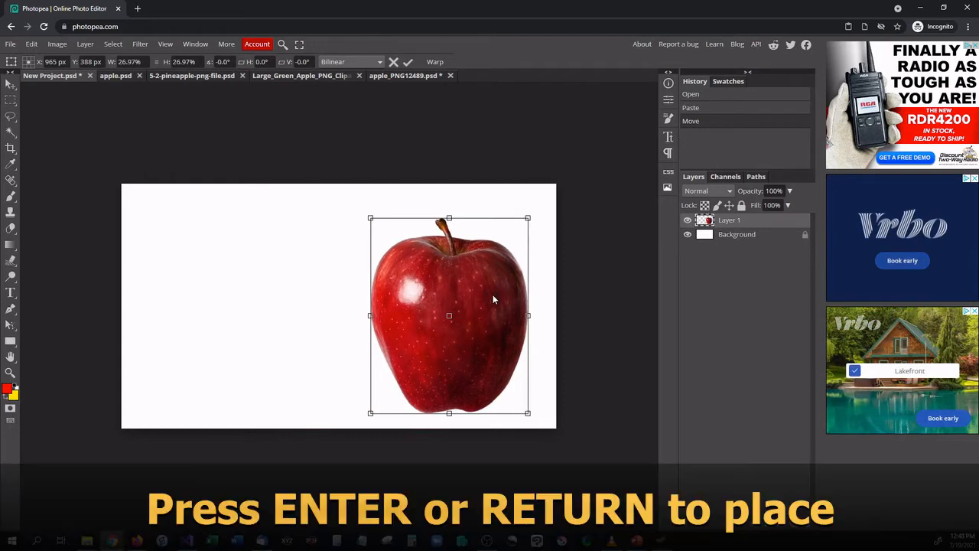
key("Return")
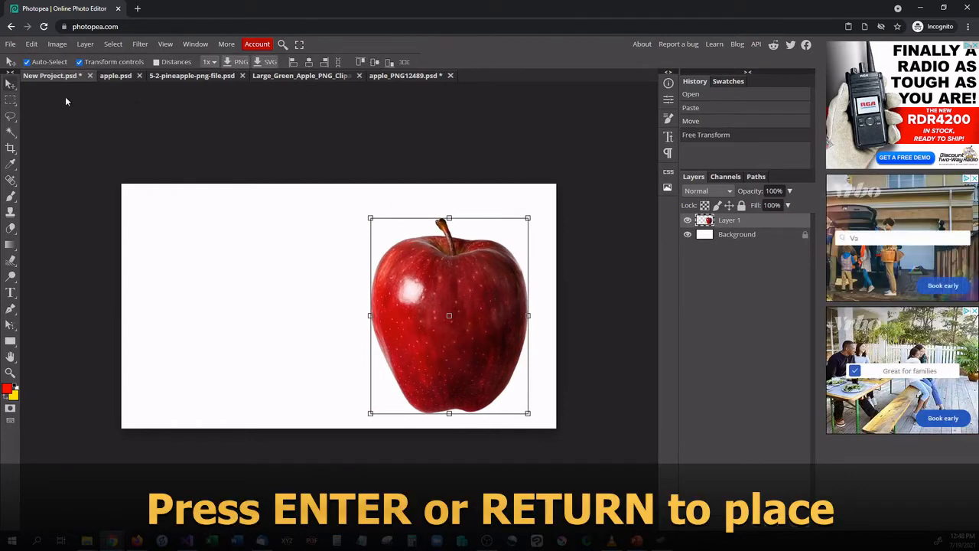
left_click(125, 108)
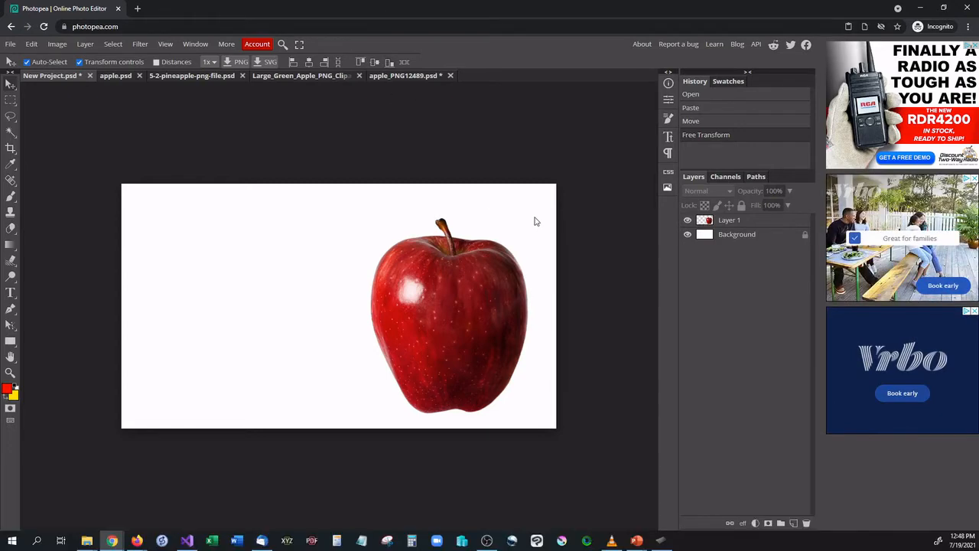
- Select the entire green apple image in the Large_Green_Apple document and copy it
left_click(298, 77)
left_click(598, 269)
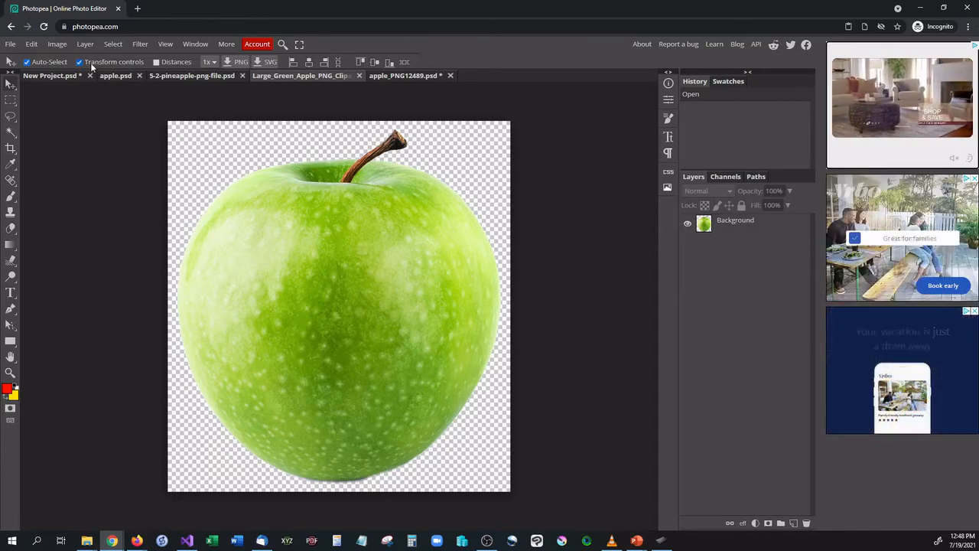
left_click(302, 241)
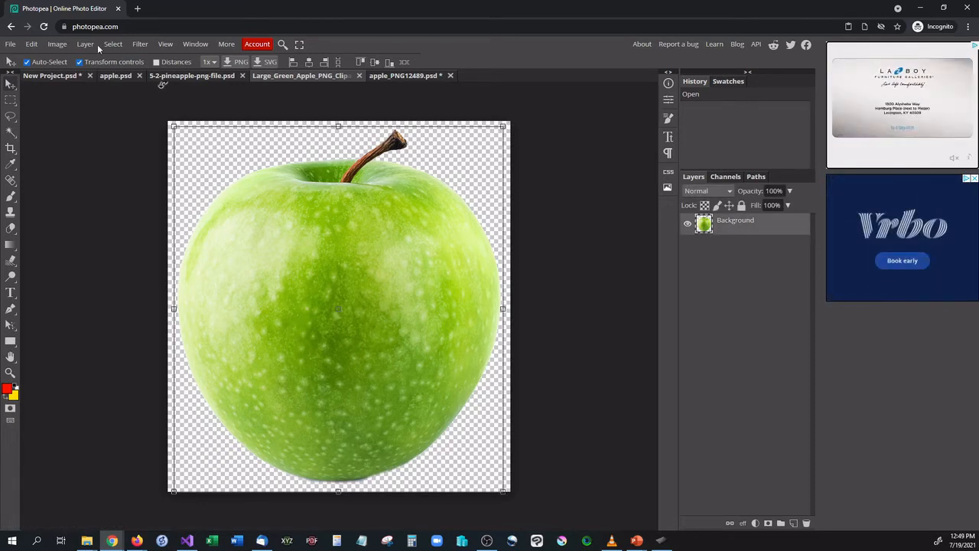
left_click(32, 44)
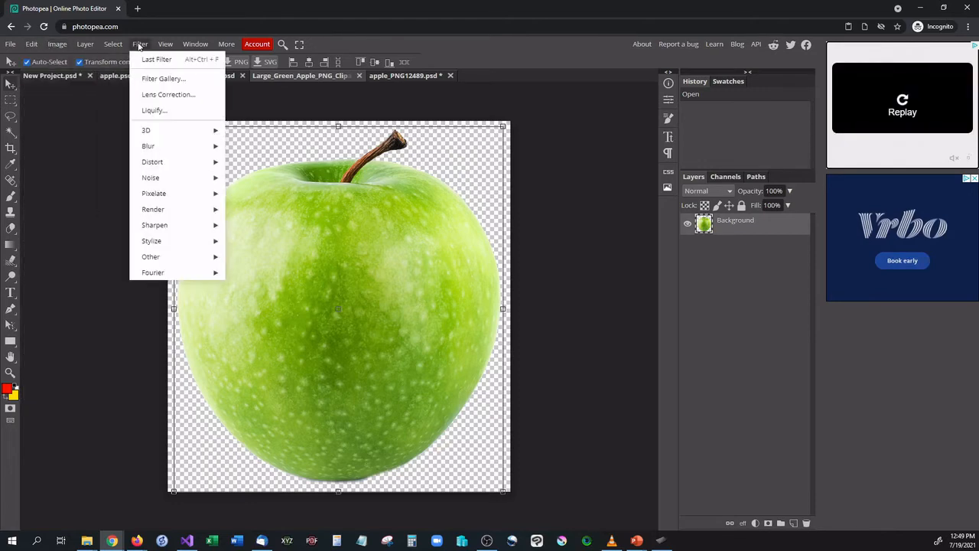
mouse_move(114, 47)
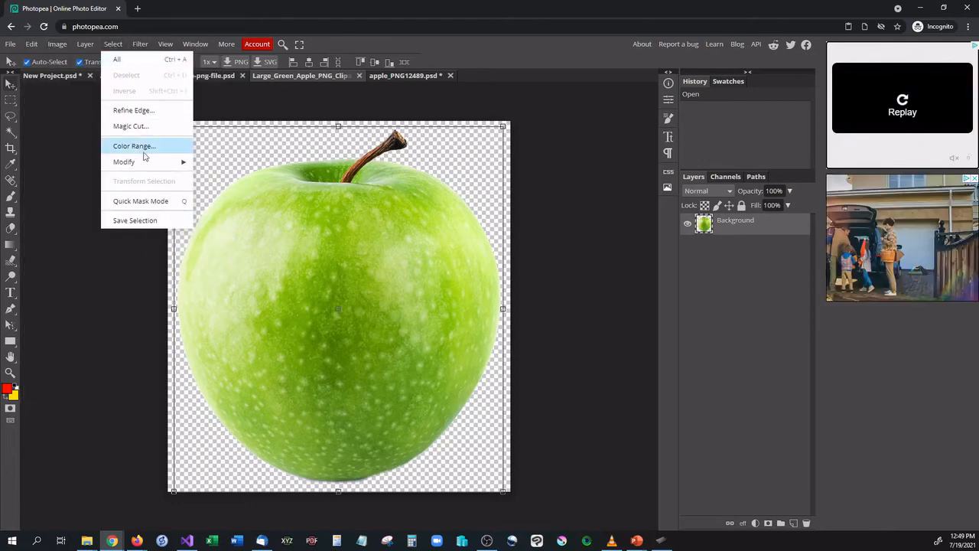
left_click(116, 60)
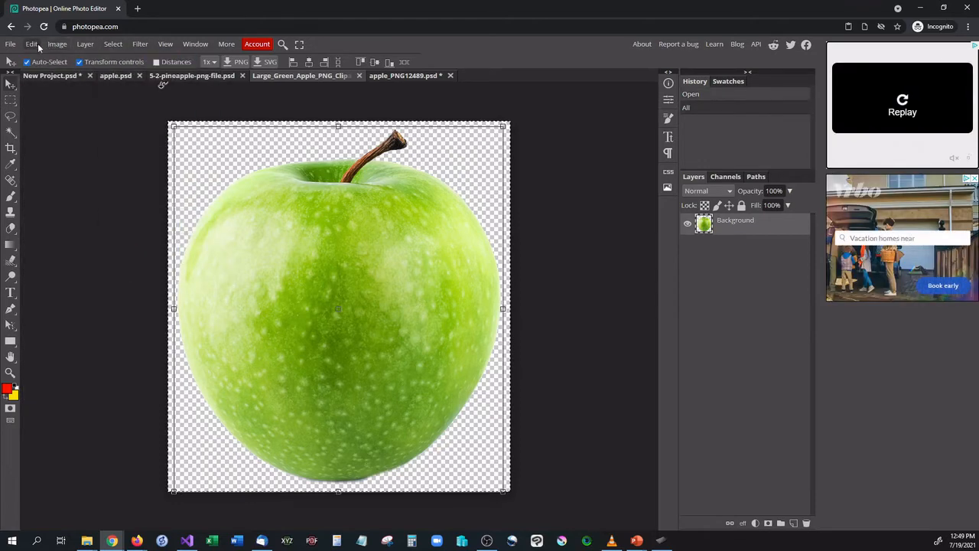
left_click(31, 44)
left_click(60, 146)
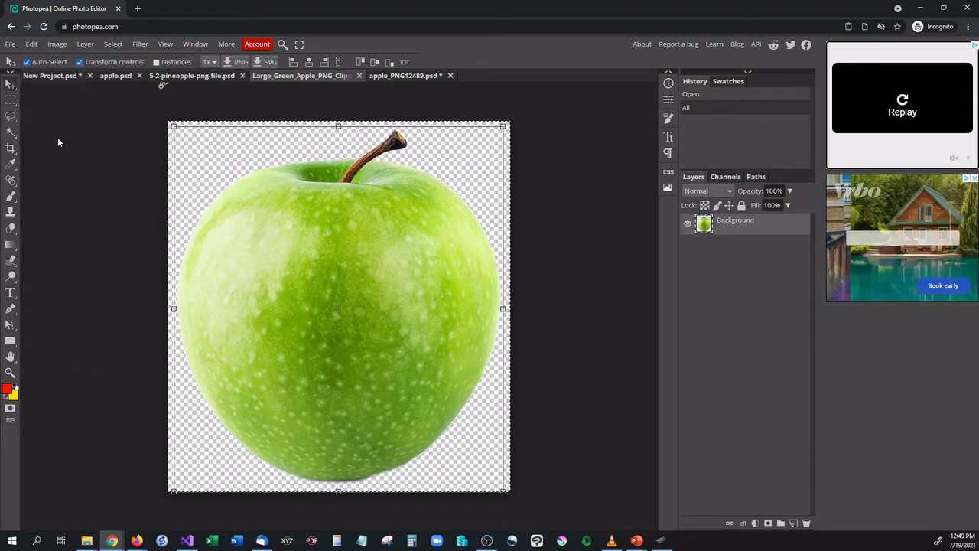
- Paste the copied green apple into New Project.psd as a new layer
left_click(48, 76)
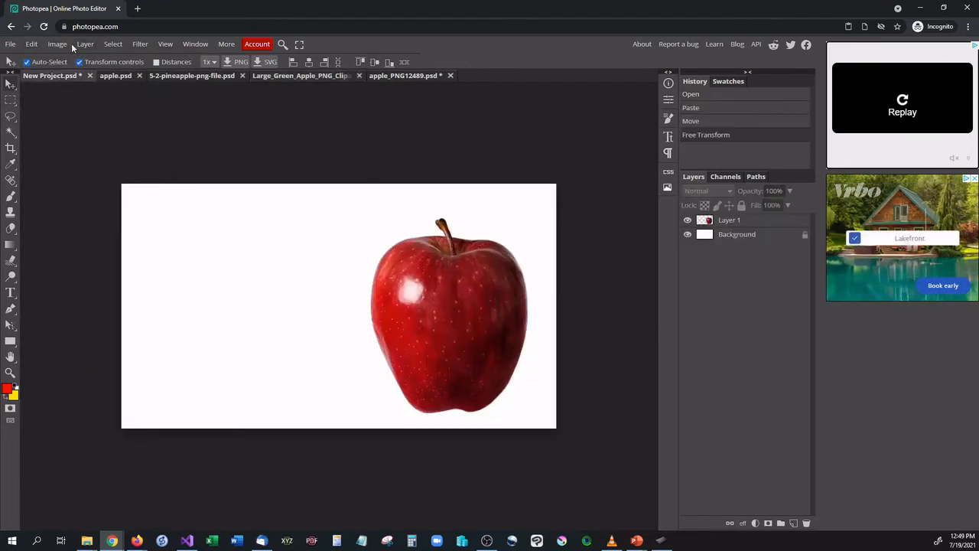
left_click(34, 46)
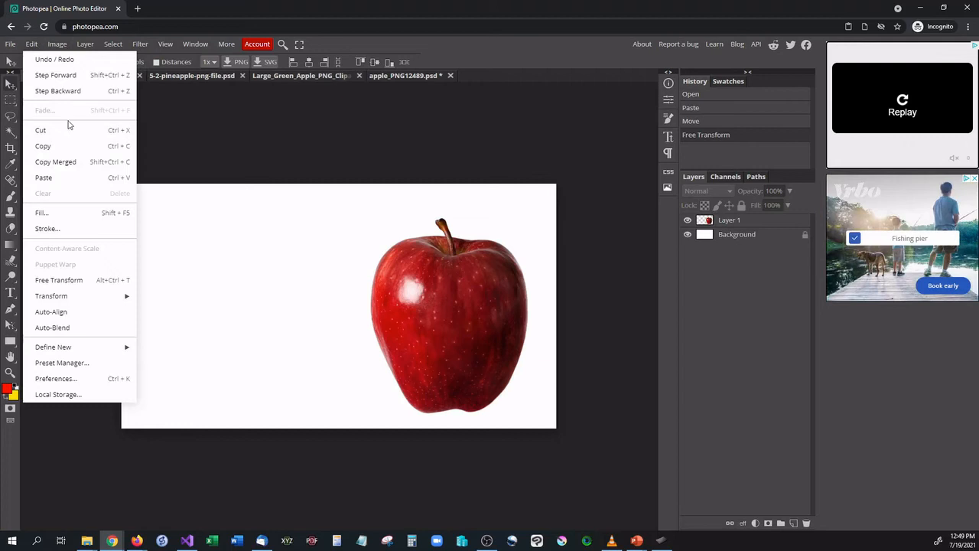
left_click(58, 173)
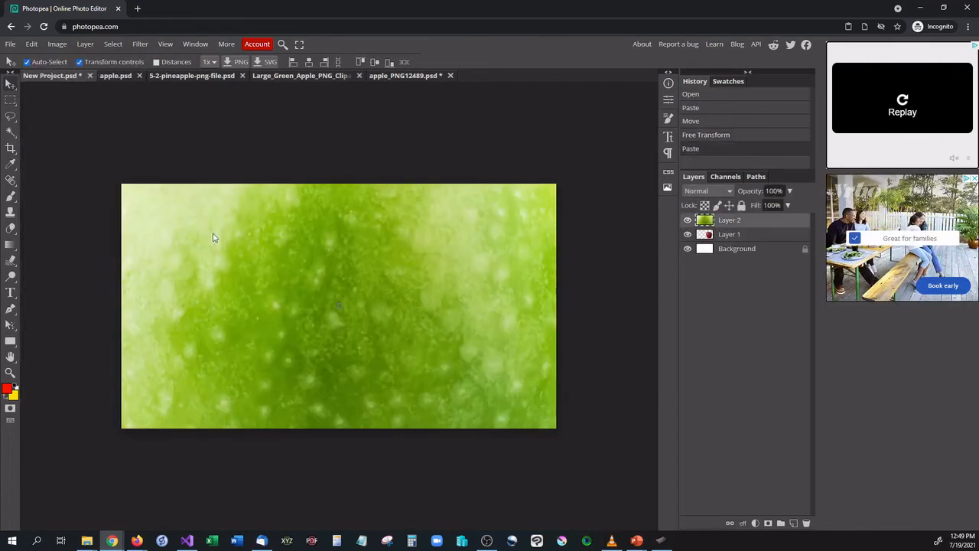
- Scale the green apple layer down to fit within the canvas height and place it beside the red apple, in the canvas's left half
left_click_drag(185, 227, 312, 490)
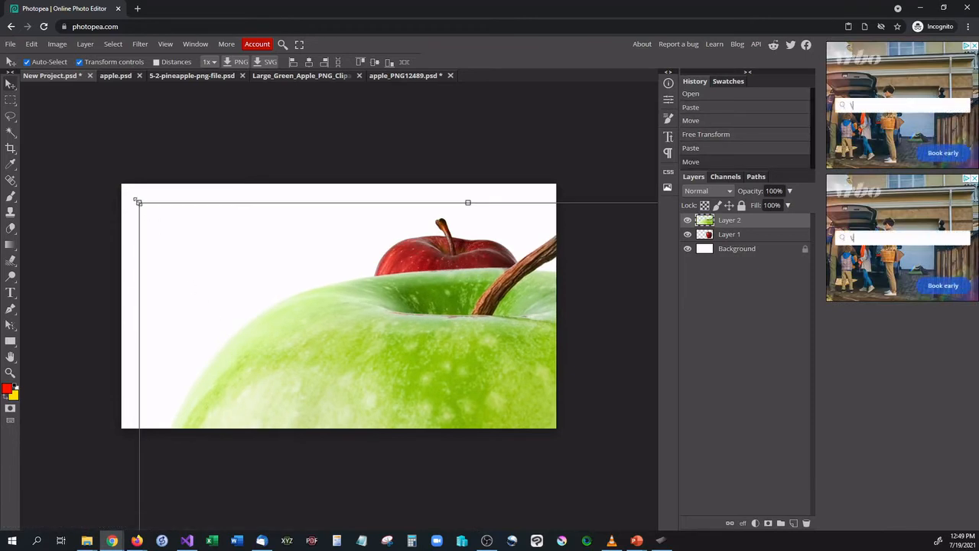
left_click_drag(138, 202, 323, 321)
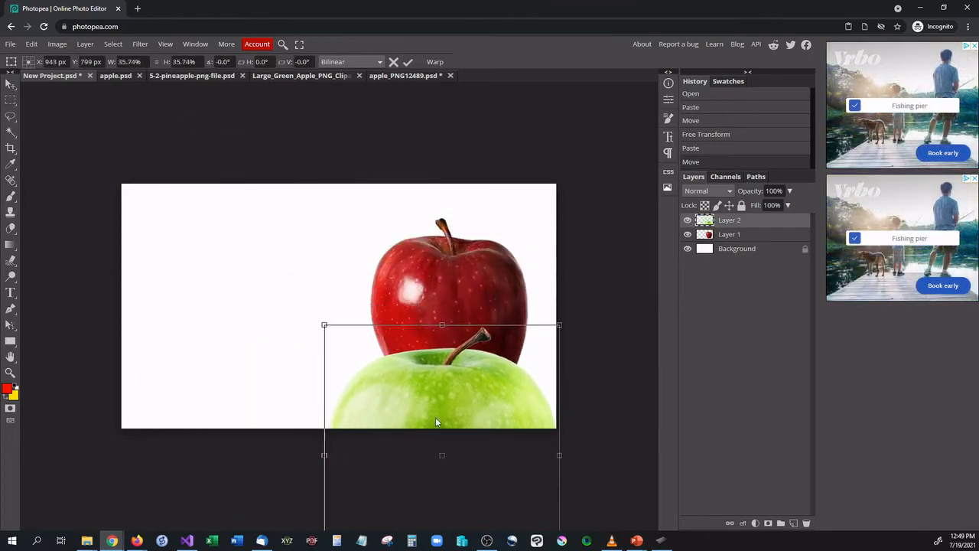
left_click_drag(435, 417, 239, 267)
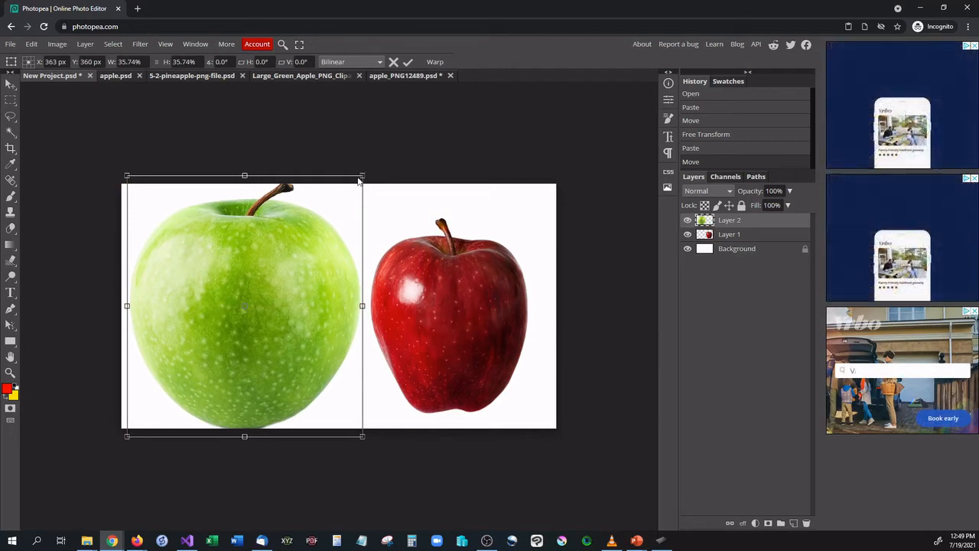
left_click_drag(362, 176, 331, 210)
left_click_drag(293, 303, 298, 287)
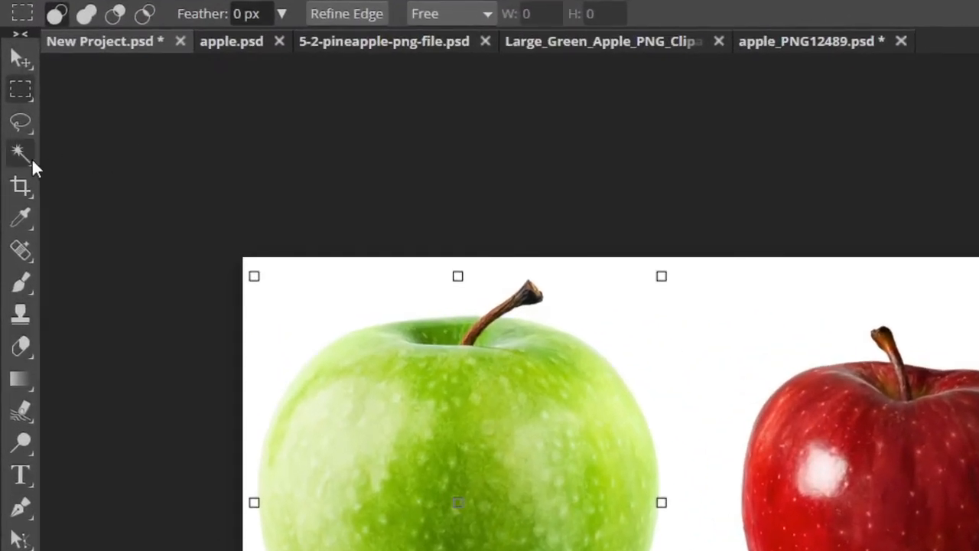
- Select the green apple's stem with the Quick Selection tool and delete it from the layer
right_click(27, 158)
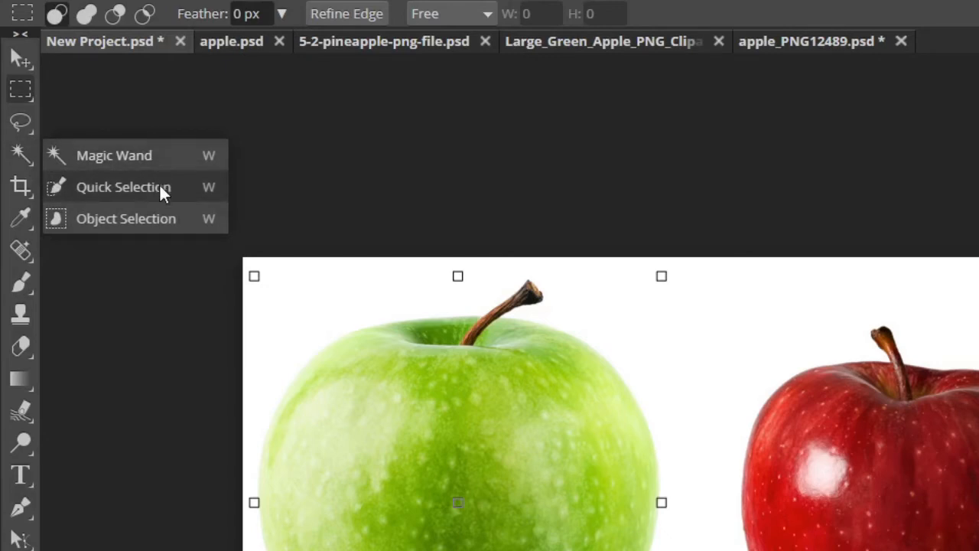
left_click(165, 158)
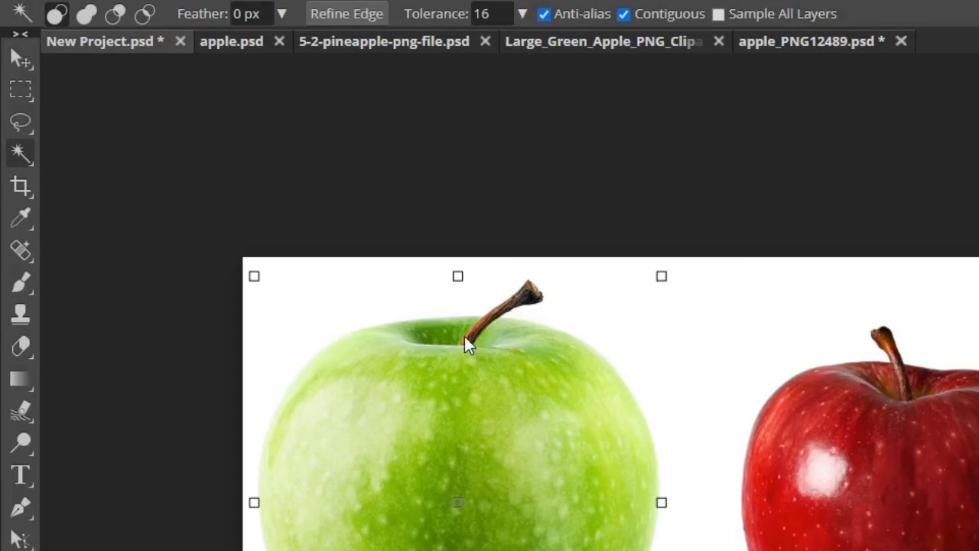
right_click(29, 159)
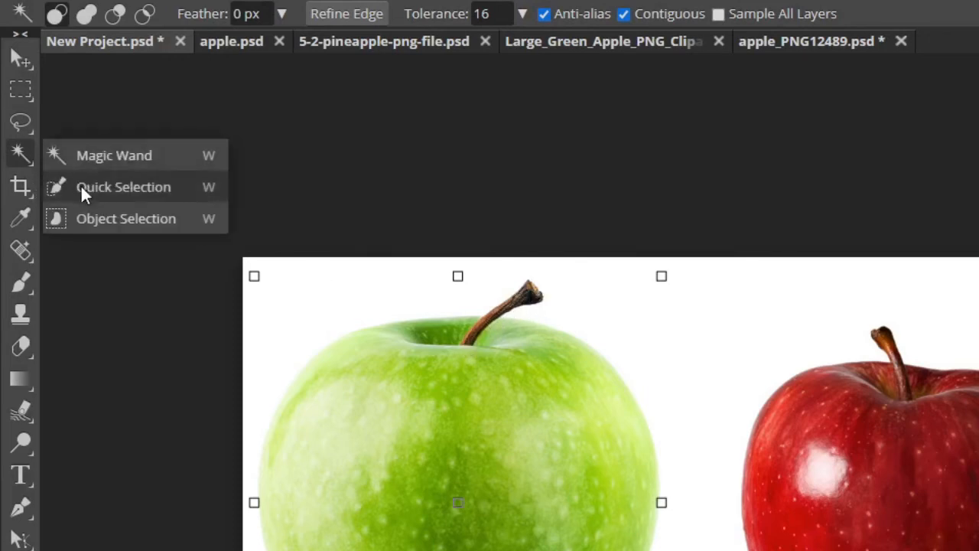
left_click(83, 190)
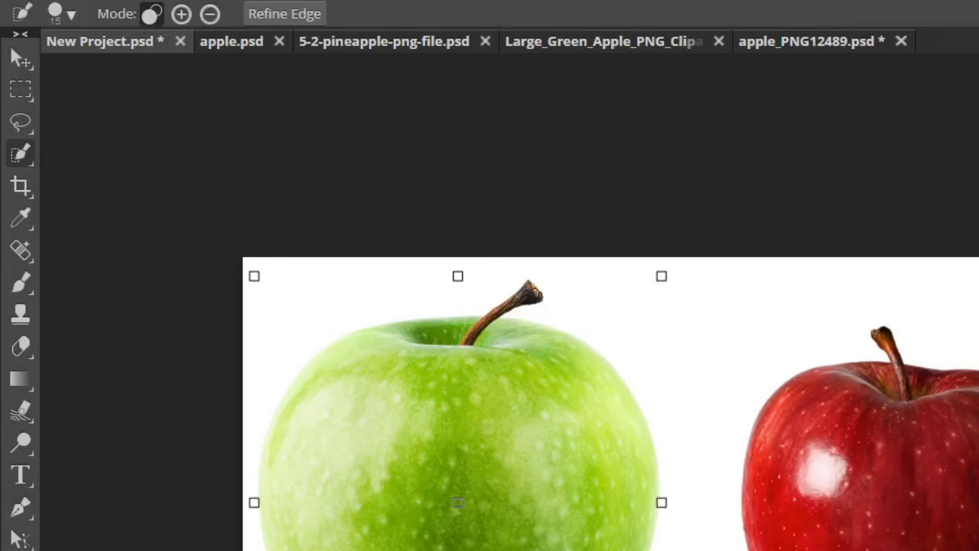
left_click(534, 291)
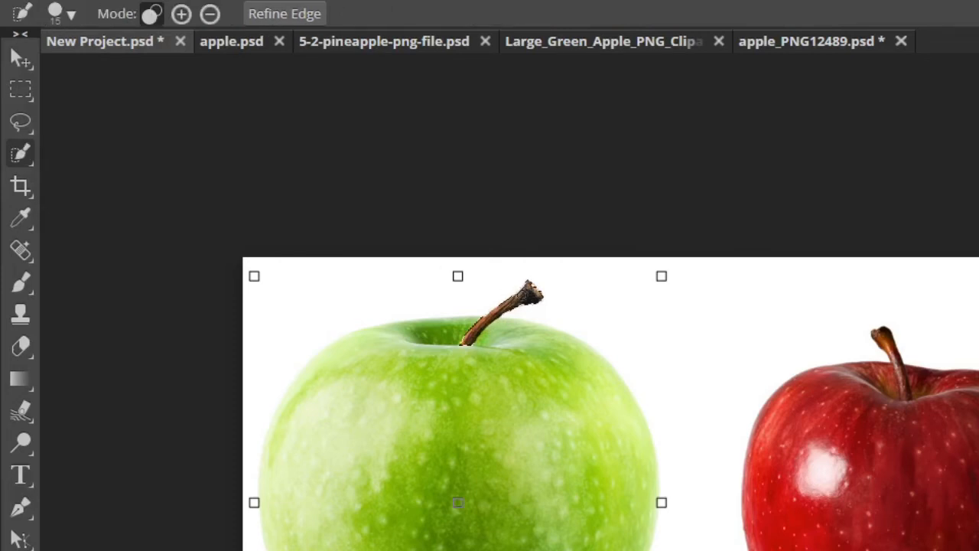
key("shift")
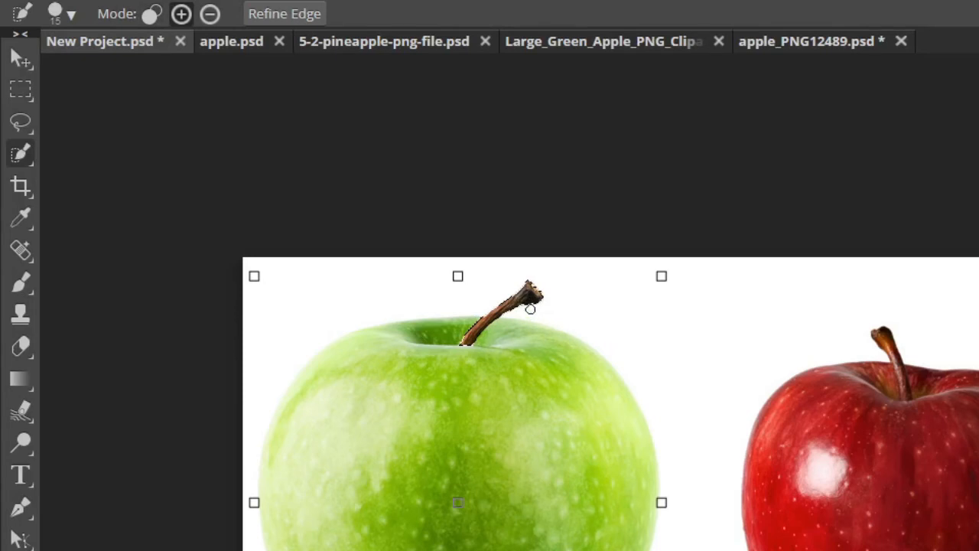
key("Delete")
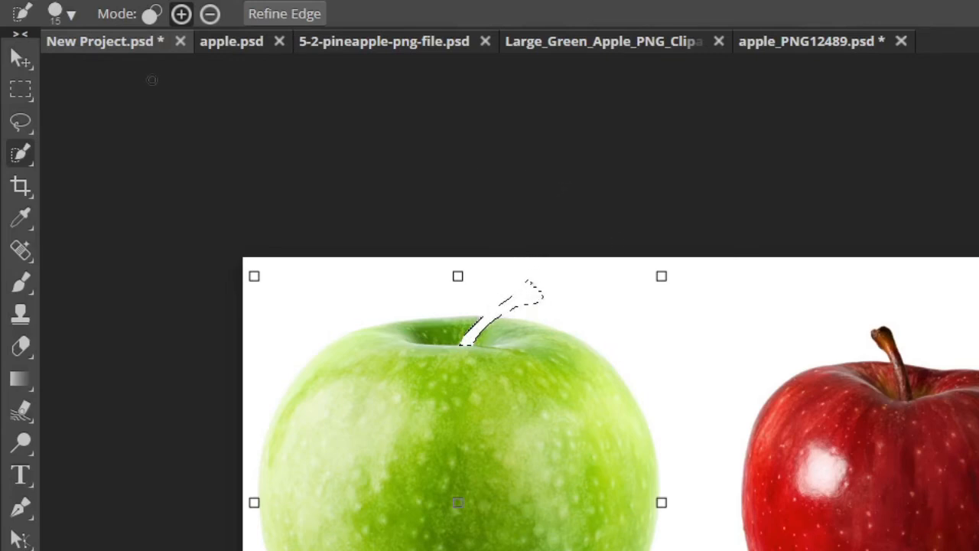
- Clear the selection around the deleted stem and return to the Move tool
left_click(15, 56)
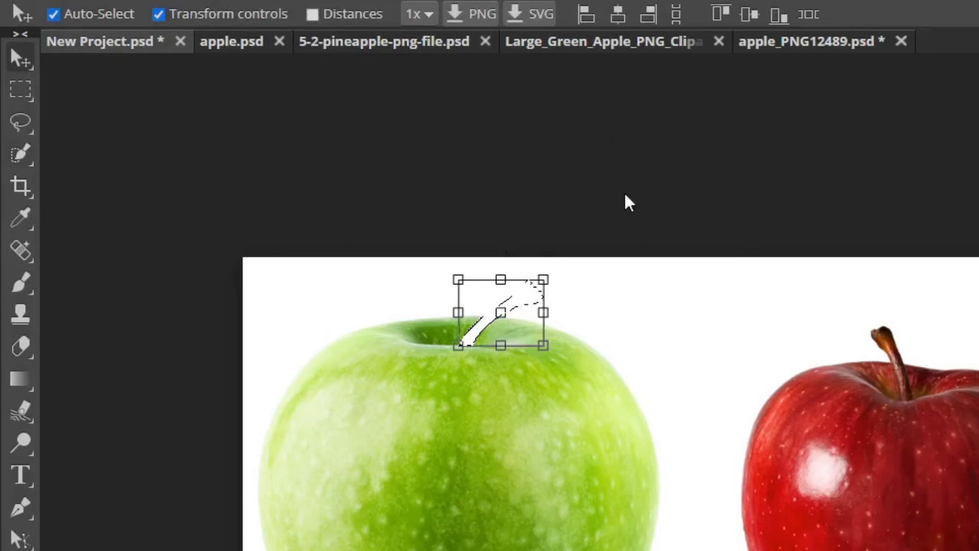
left_click(25, 93)
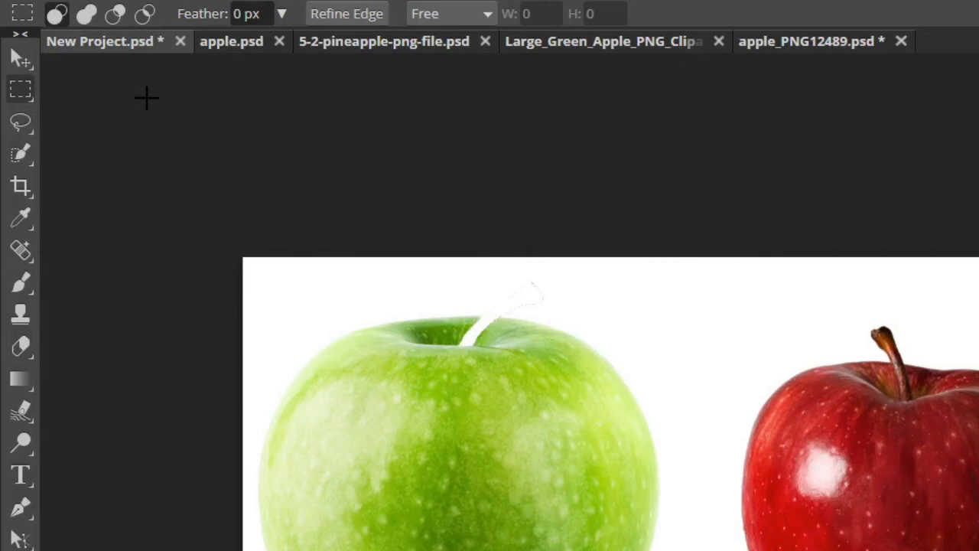
left_click(23, 61)
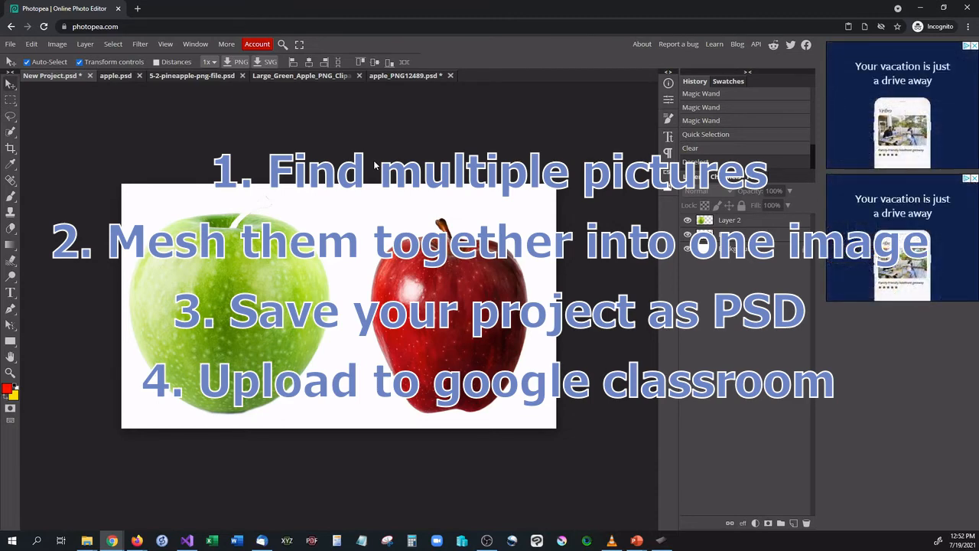
left_click(10, 43)
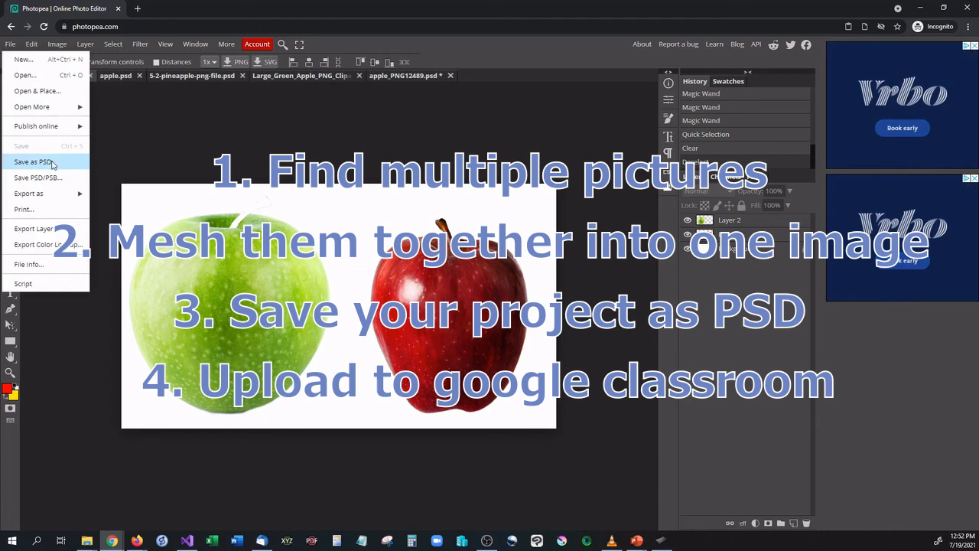
left_click(196, 138)
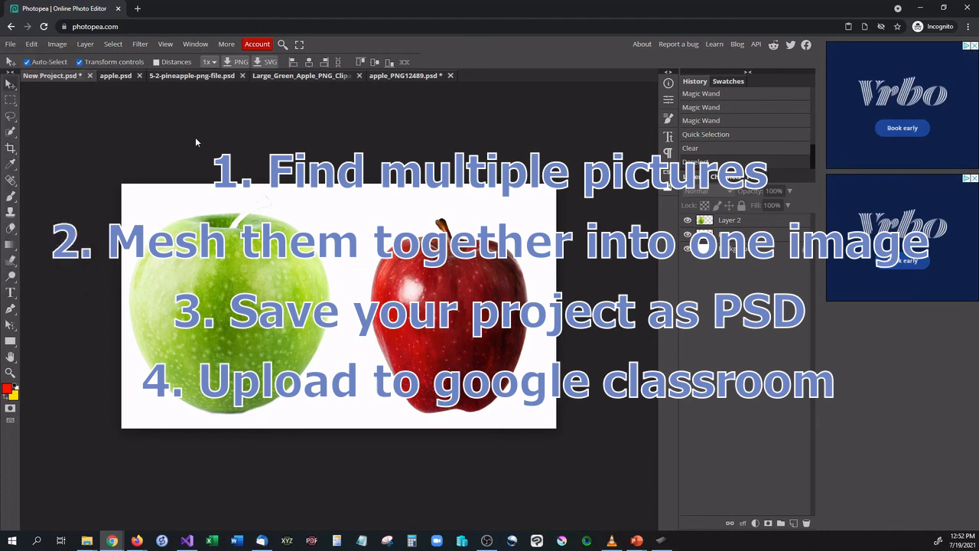